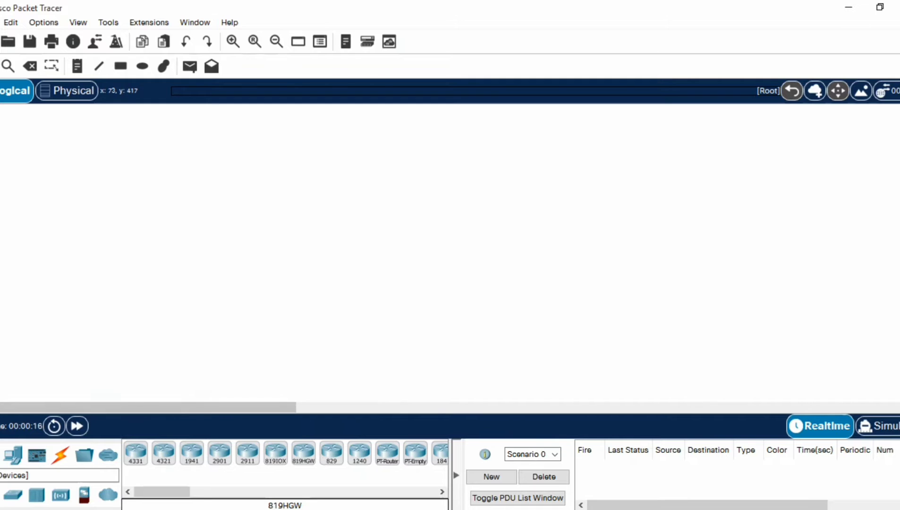
Place three PC end devices in a horizontal row across the lower part of the workspace
left_click(13, 455)
left_click(136, 452)
left_click(192, 336)
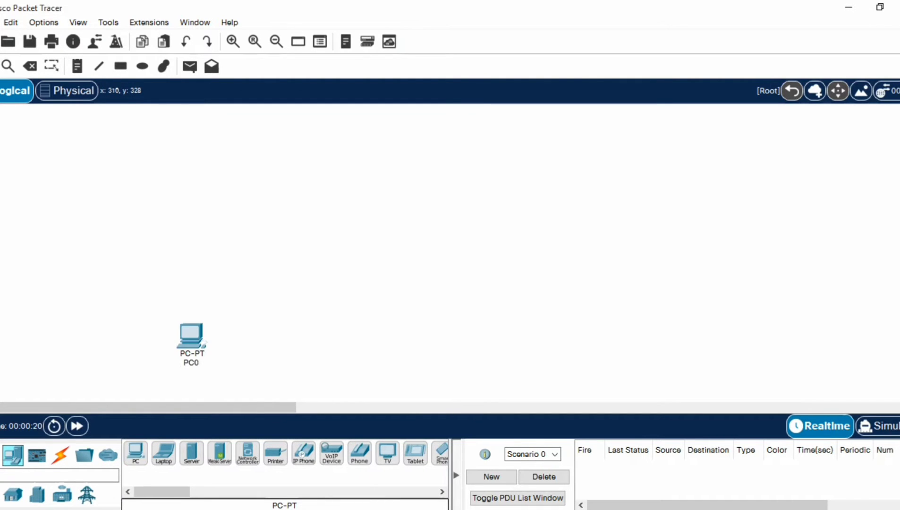
left_click(136, 453)
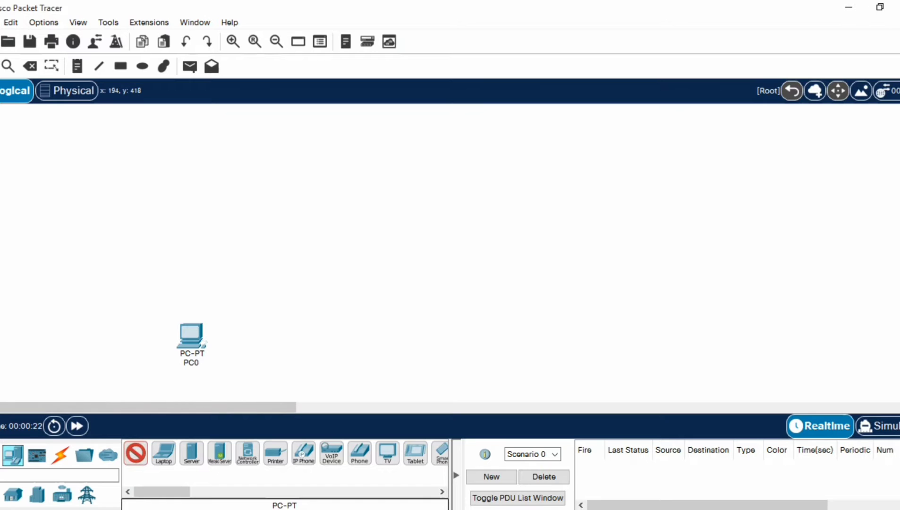
left_click(363, 338)
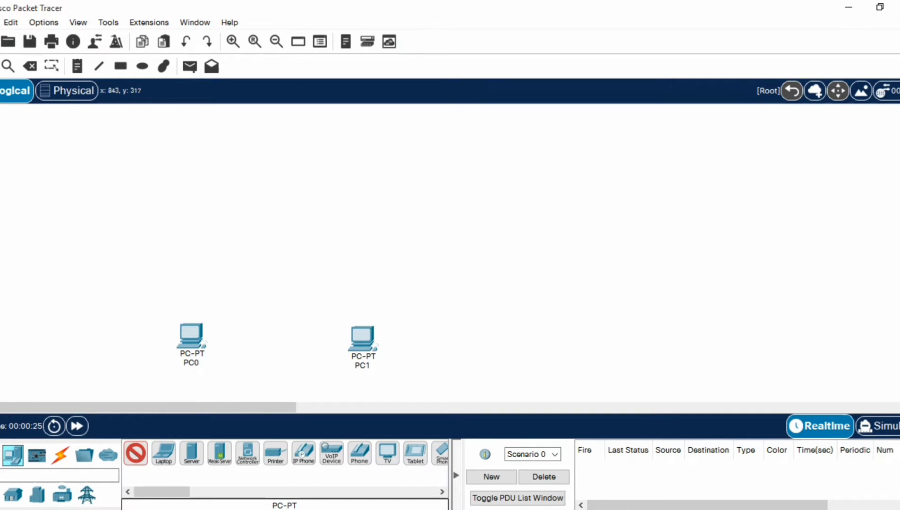
left_click(567, 336)
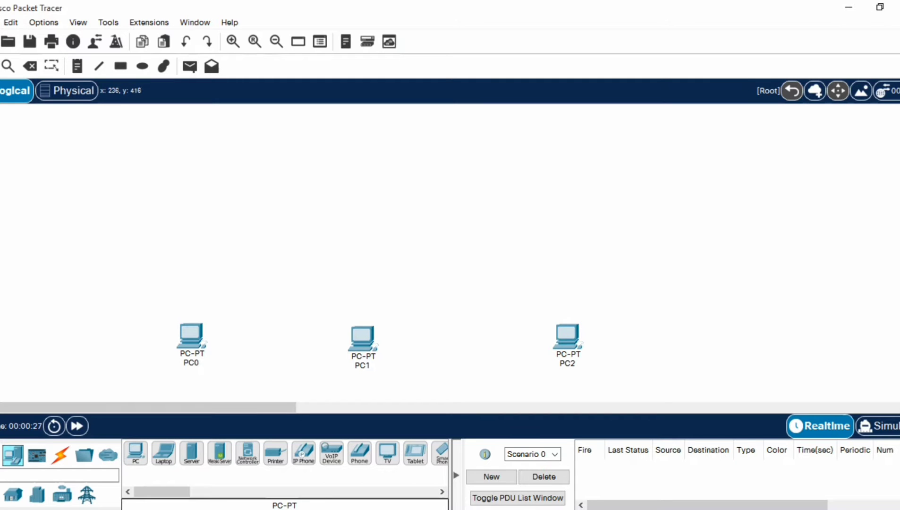
Place a generic PT-Switch near the upper edge of the workspace, above the middle PC
left_click(1, 455)
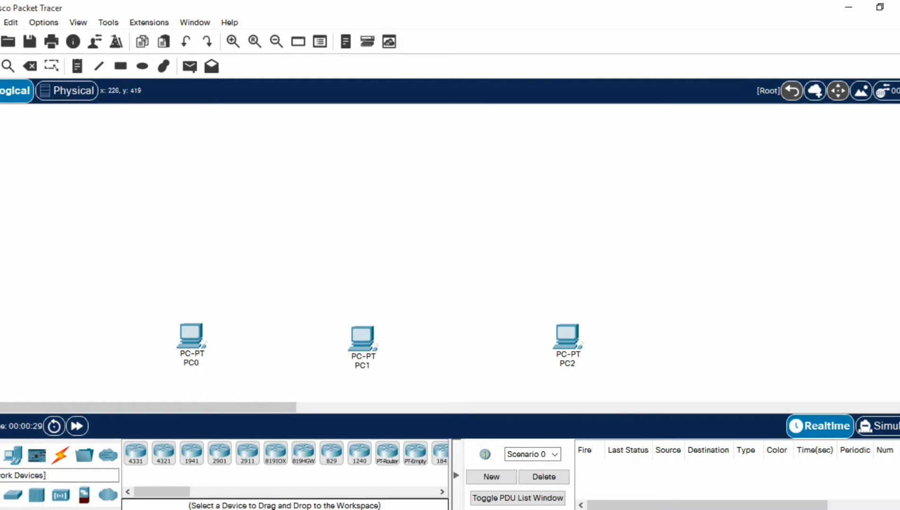
left_click(13, 495)
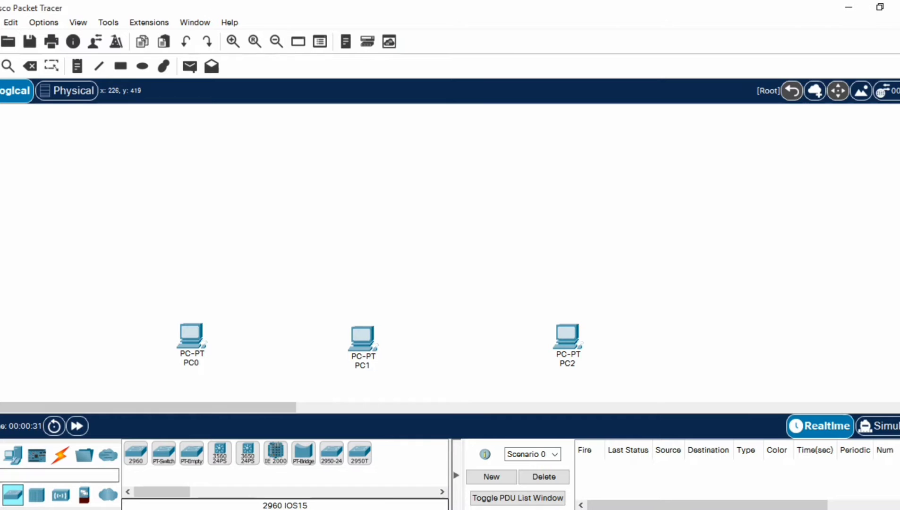
left_click(163, 453)
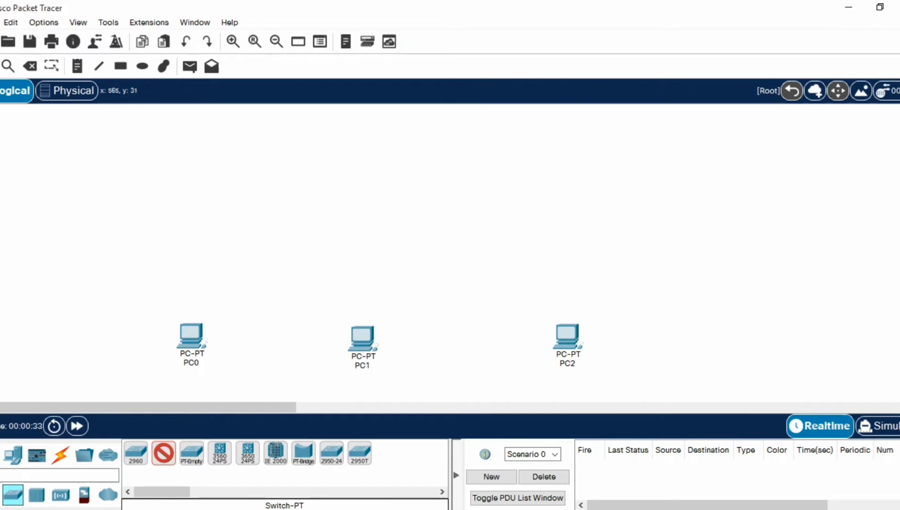
left_click(364, 121)
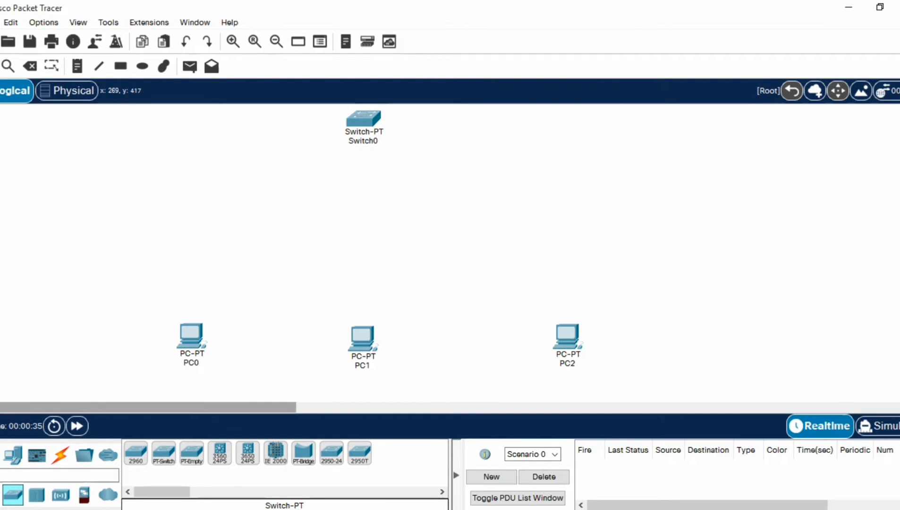
Rename the three PCs in order along the row as PC1, PC2 and PC3
left_click(568, 363)
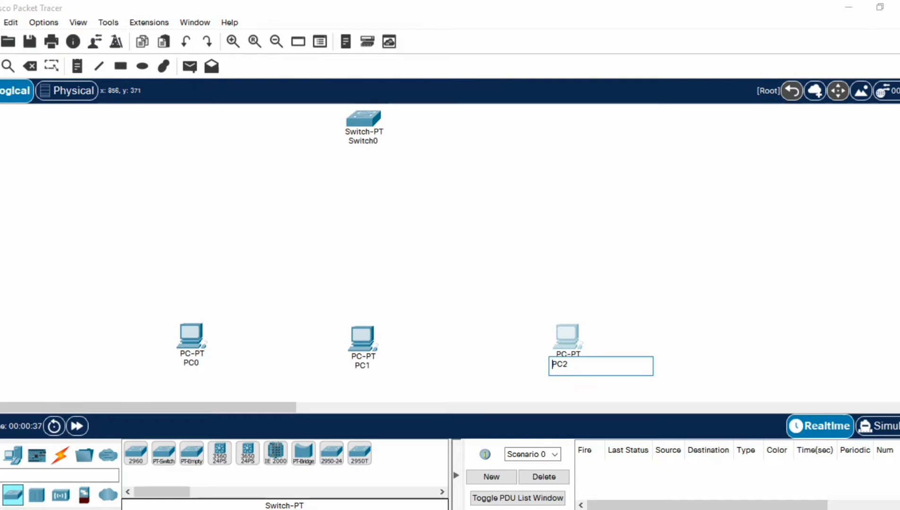
key("BackSpace")
type("3")
left_click(363, 366)
key("BackSpace")
type("2")
left_click(191, 363)
key("BackSpace")
type("1")
key("Return")
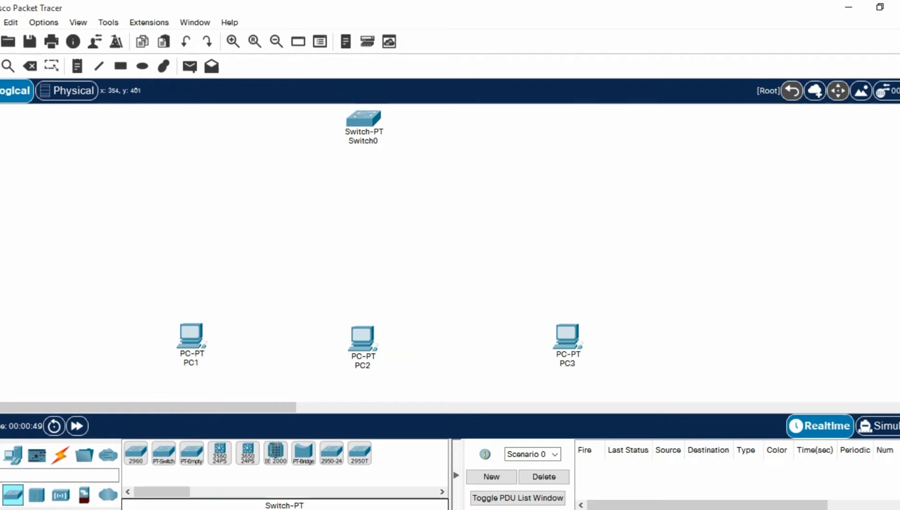
Connect PC1's FastEthernet0 port to Switch0's first free FastEthernet port with a copper straight-through cable
left_click(61, 455)
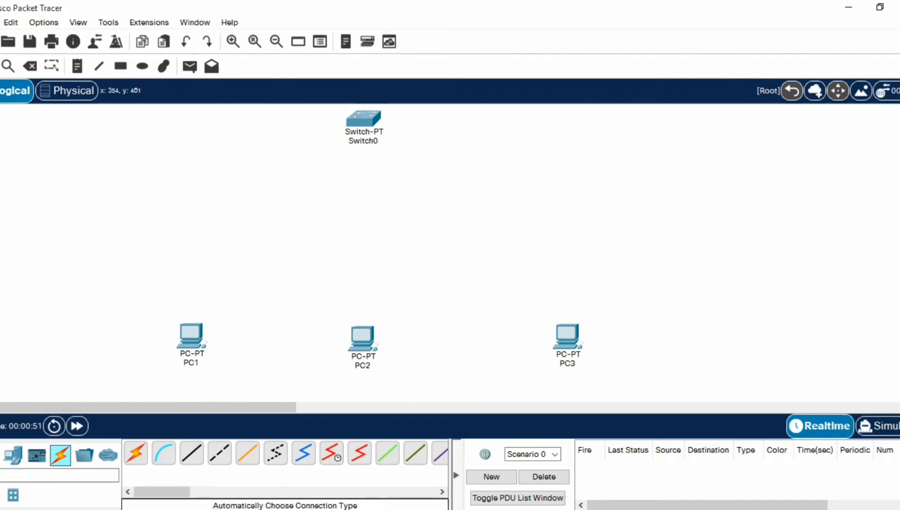
left_click(191, 454)
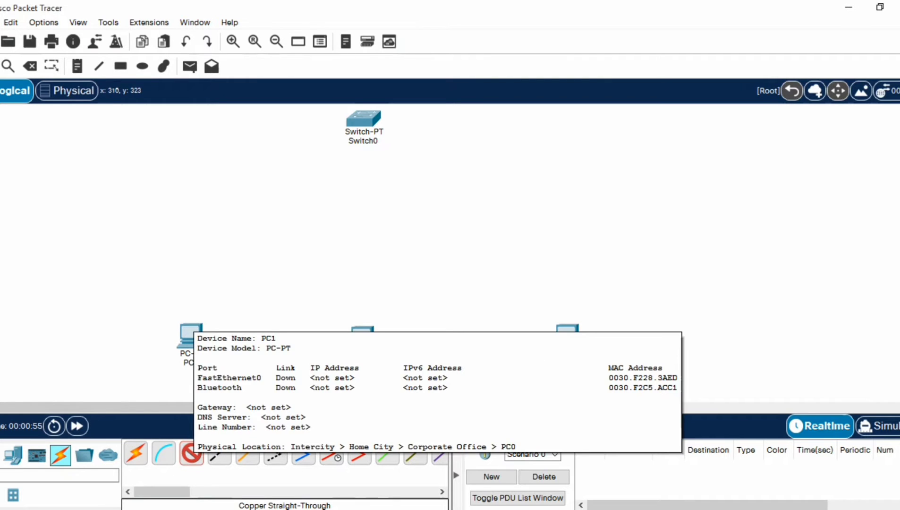
left_click(193, 336)
left_click(241, 388)
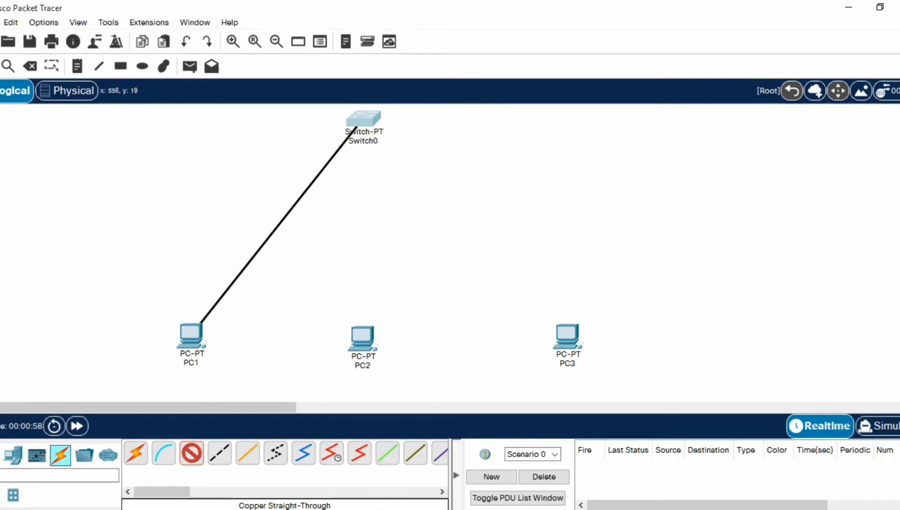
left_click(363, 119)
left_click(416, 142)
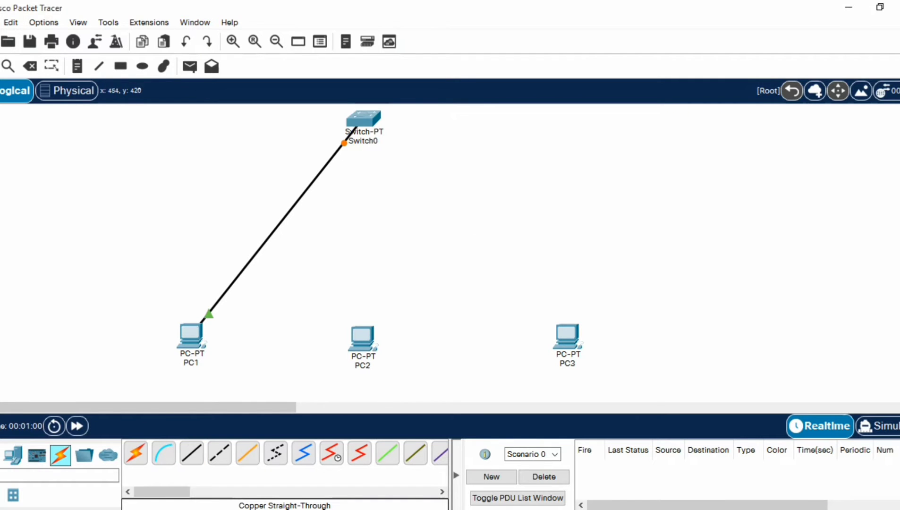
Connect PC2's FastEthernet0 port to Switch0's FastEthernet1/1 port with a copper straight-through cable
left_click(191, 453)
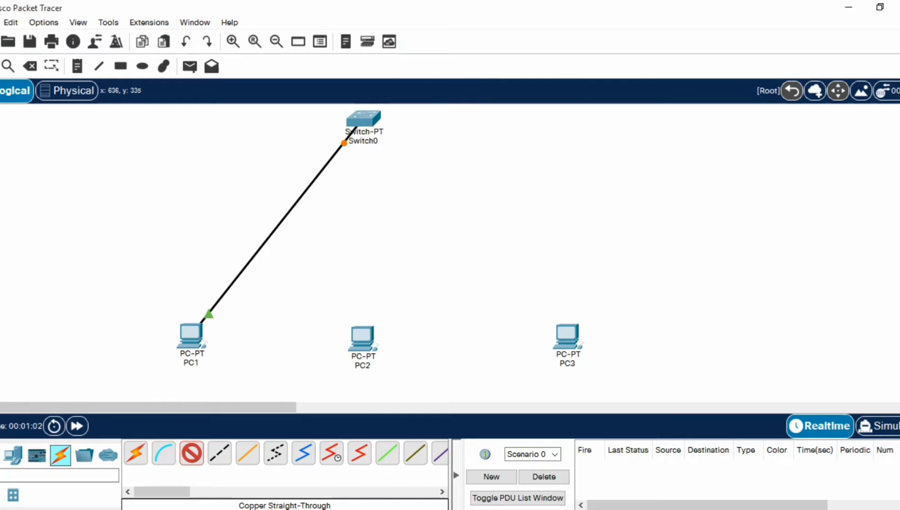
left_click(363, 338)
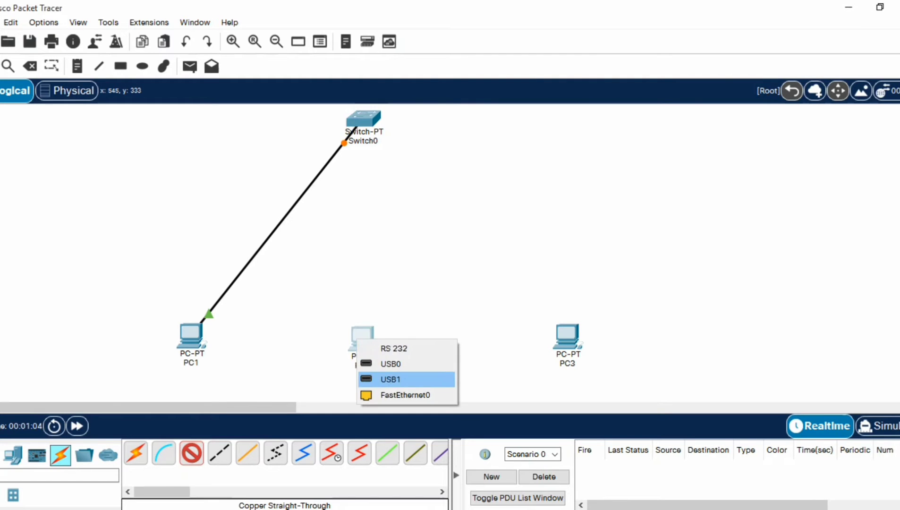
left_click(388, 396)
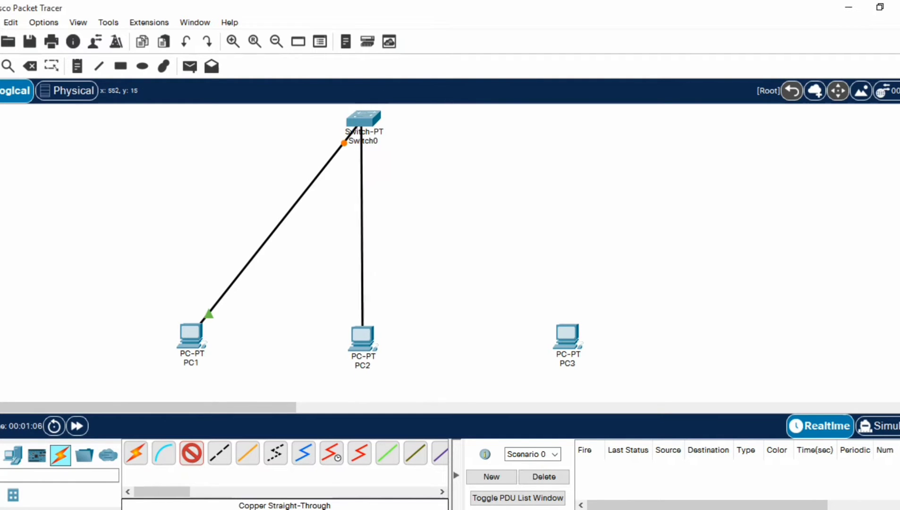
left_click(366, 122)
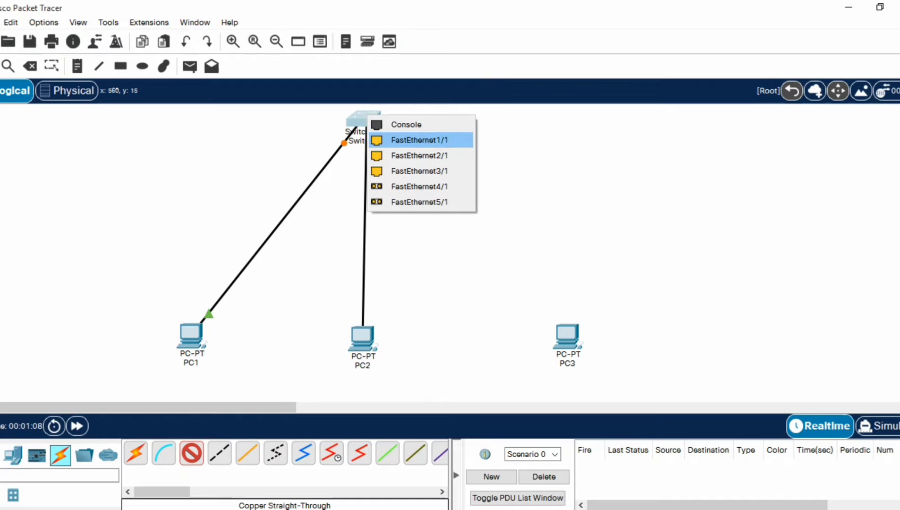
left_click(420, 140)
Connect PC3's FastEthernet0 port to Switch0's FastEthernet2/1 port with a copper straight-through cable
left_click(191, 453)
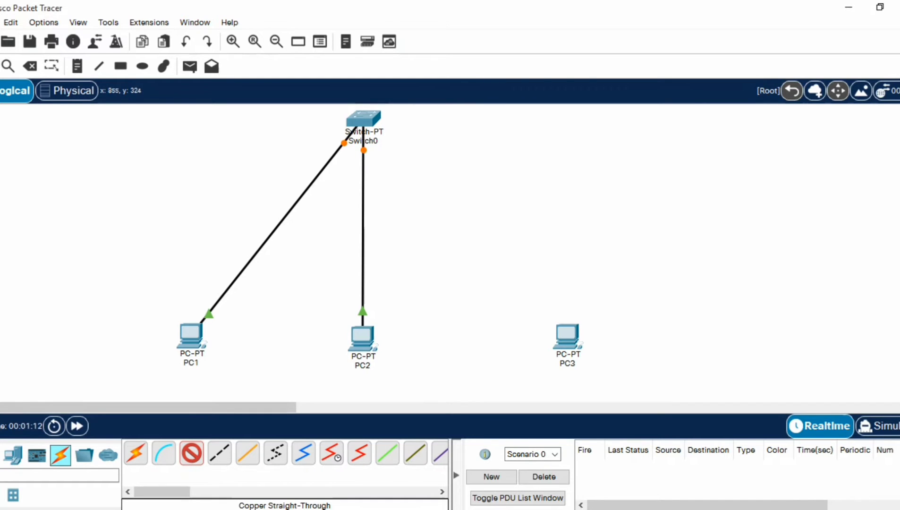
left_click(572, 335)
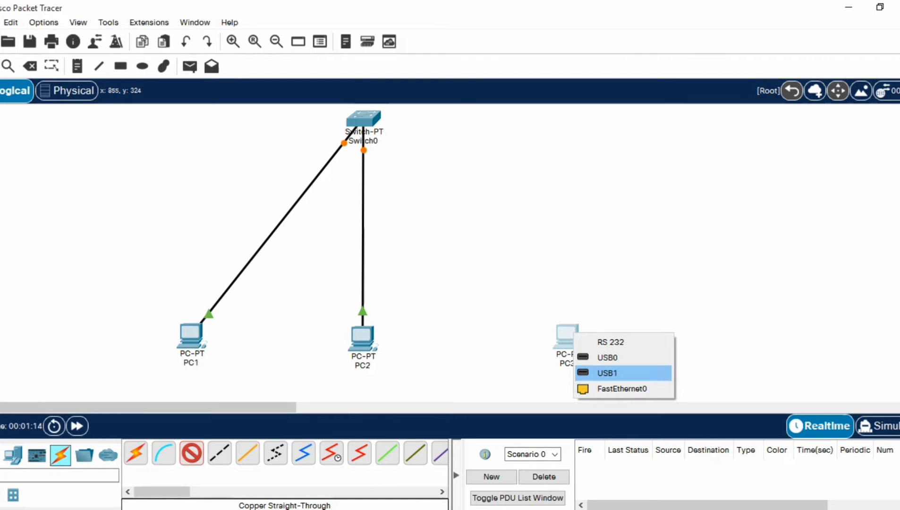
left_click(622, 388)
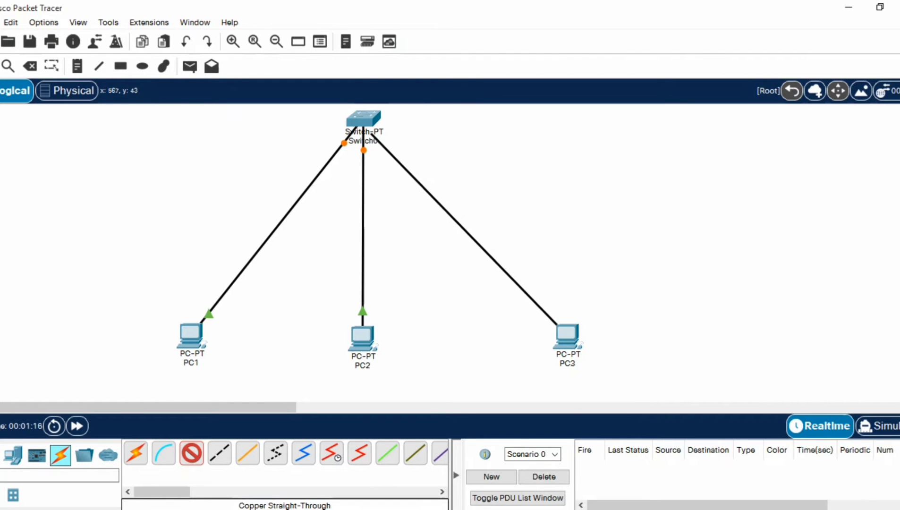
left_click(367, 118)
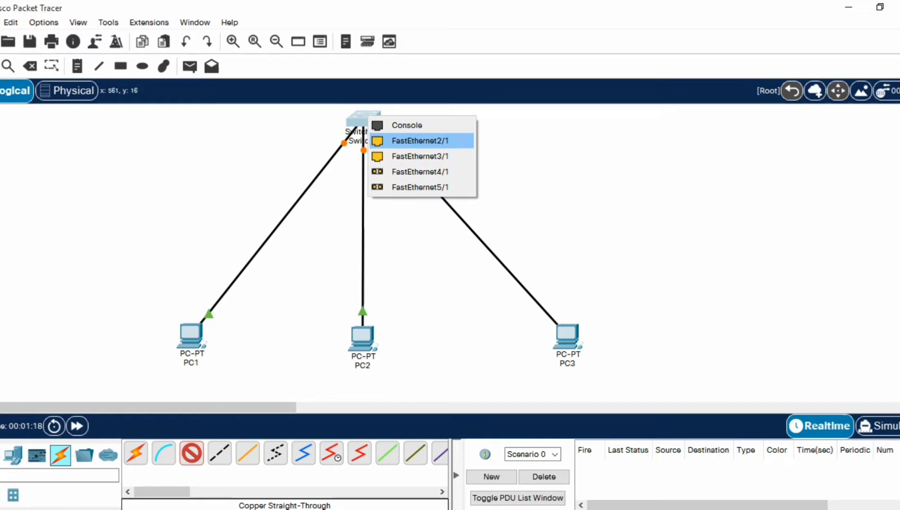
left_click(420, 140)
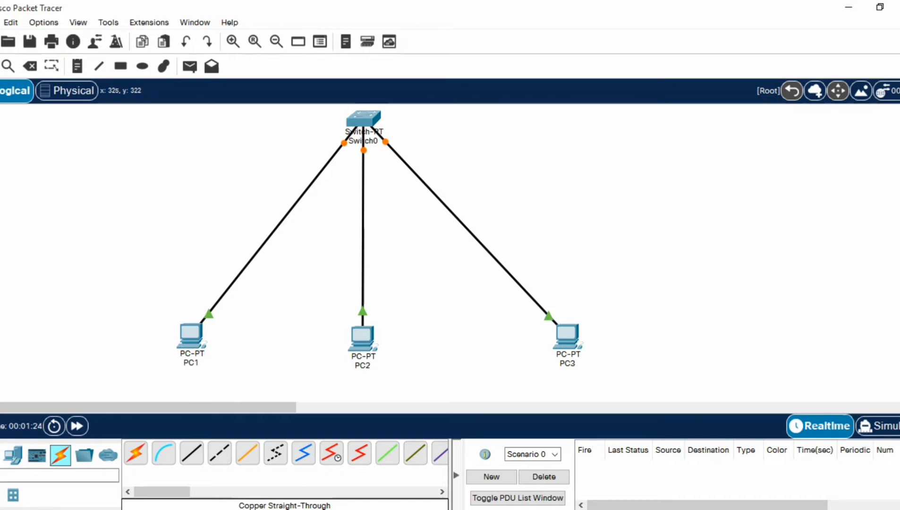
Assign PC1 the static IPv4 address 192.168.1.1 with subnet mask 255.255.255.0, and close its configuration window
mouse_move(200, 327)
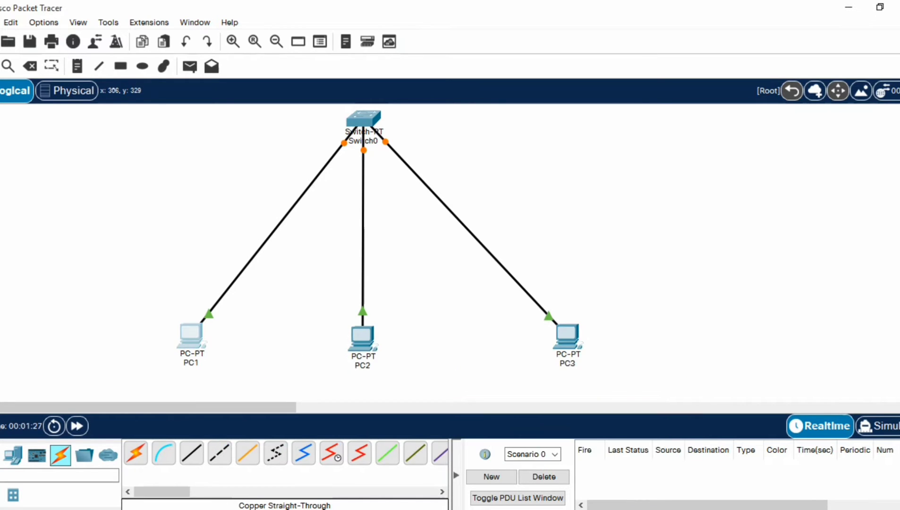
left_click(191, 336)
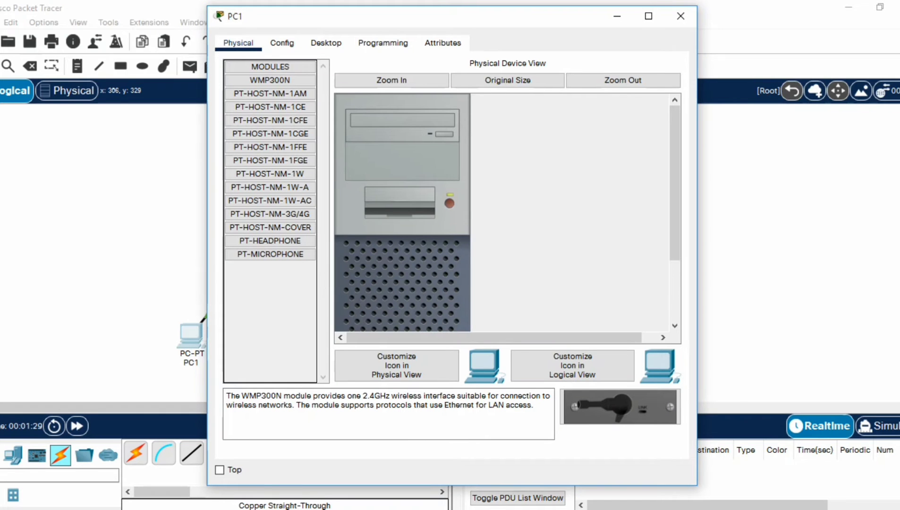
left_click(326, 42)
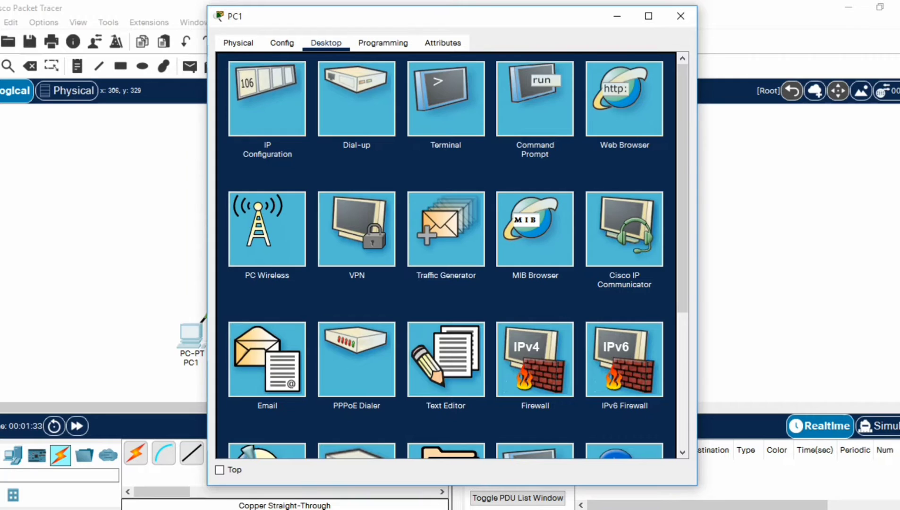
left_click(268, 100)
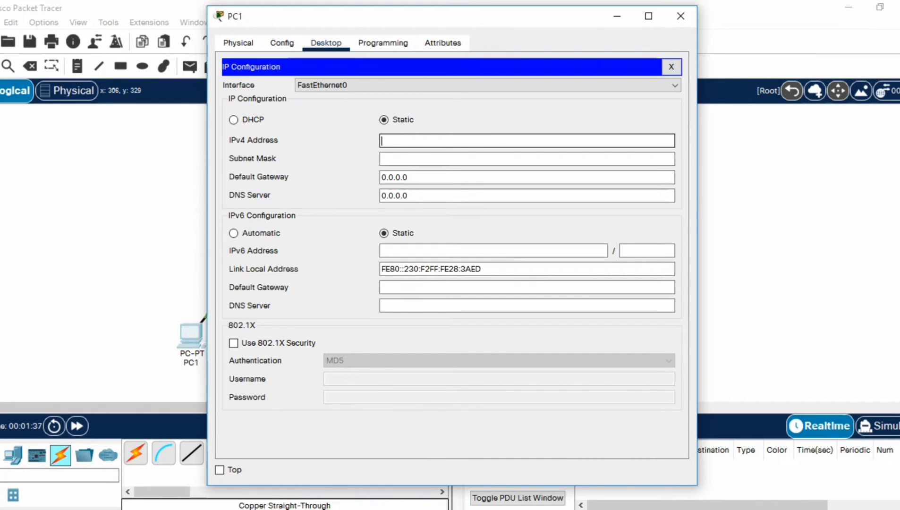
type("192.168.1.1")
key("Tab")
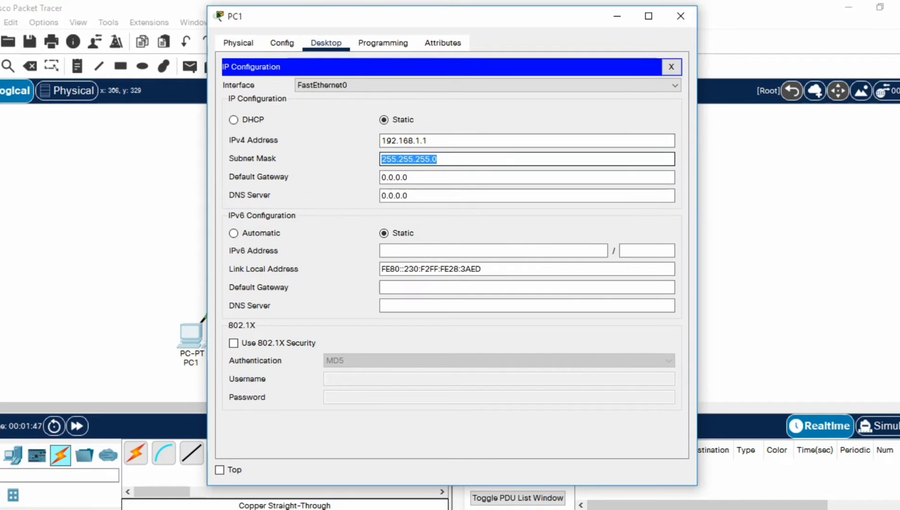
left_click(680, 16)
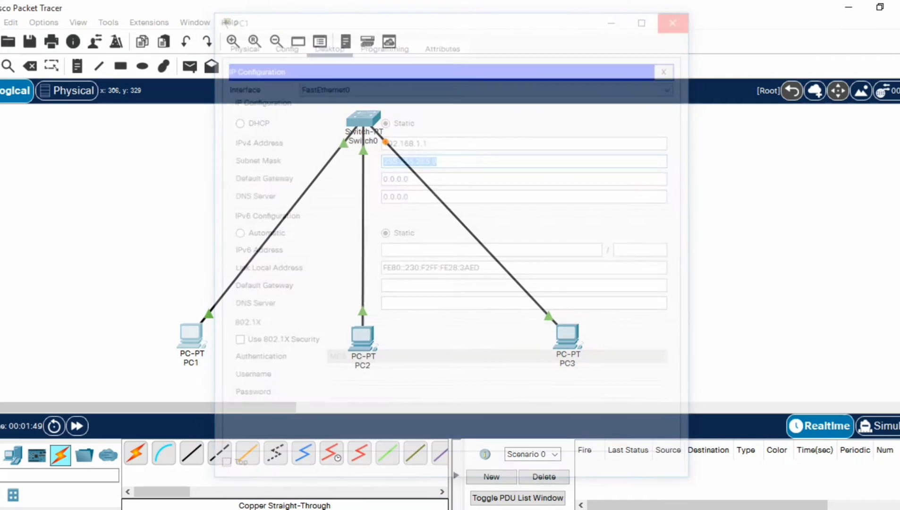
Assign PC2 the static IPv4 address 192.168.1.2 with subnet mask 255.255.255.0
left_click(363, 336)
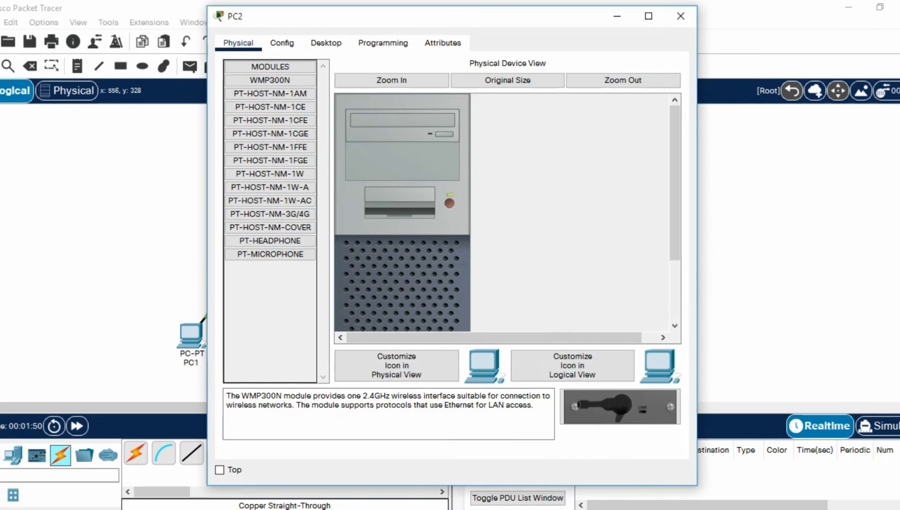
left_click(326, 44)
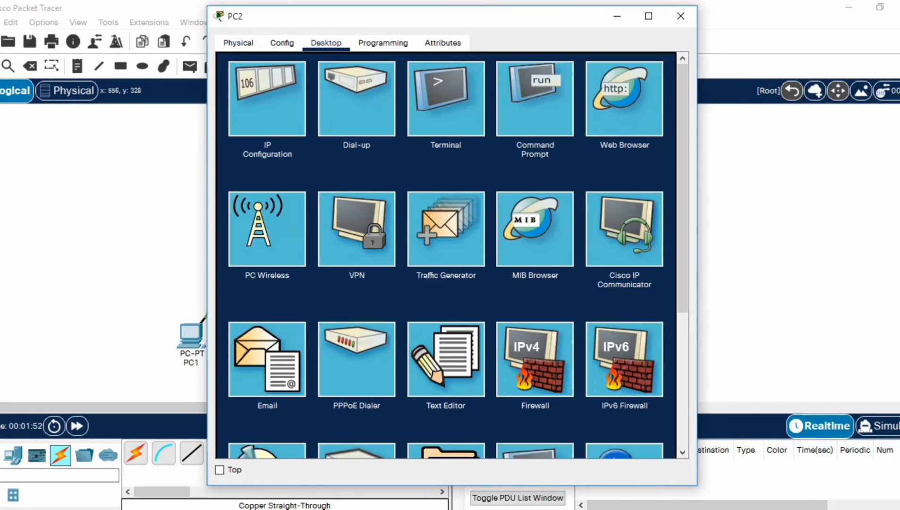
left_click(267, 99)
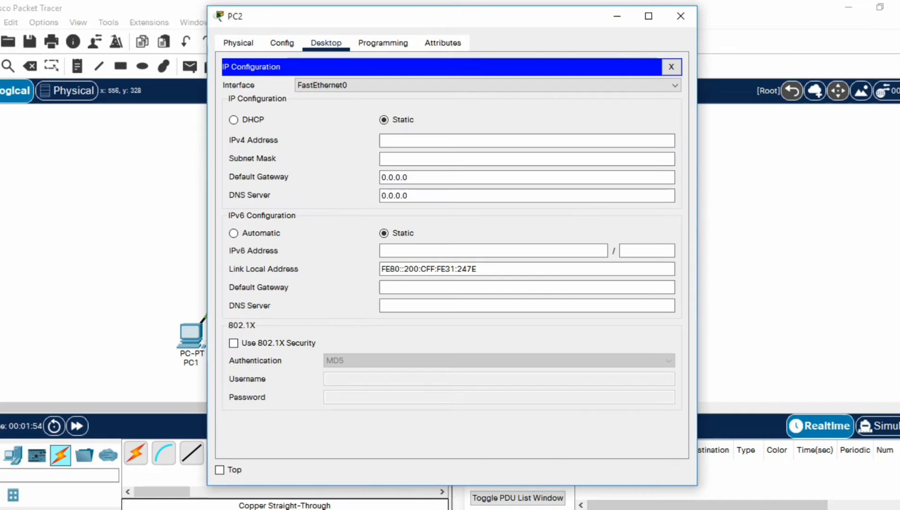
type("19")
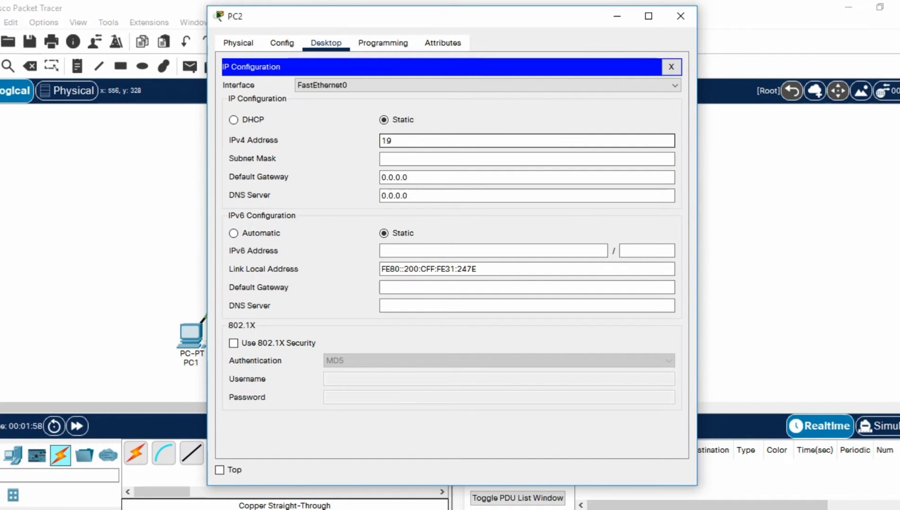
type("2.168.1.2")
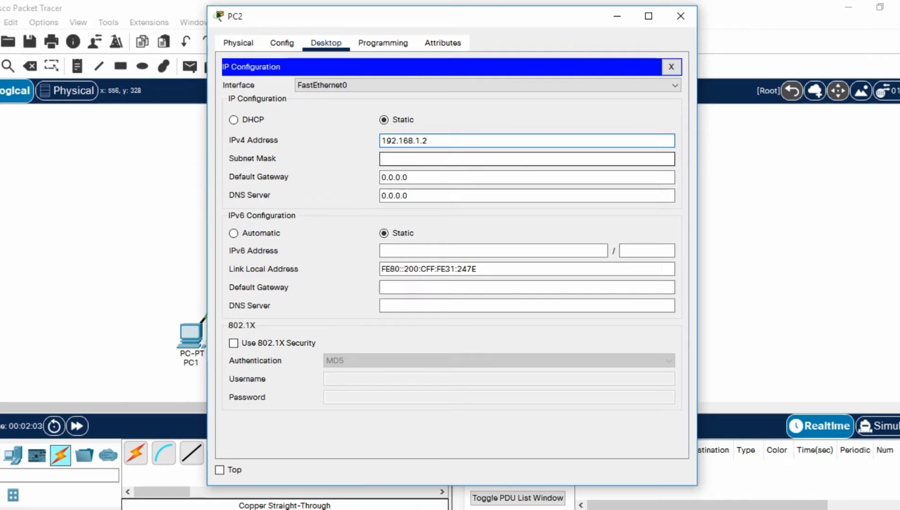
key("Tab")
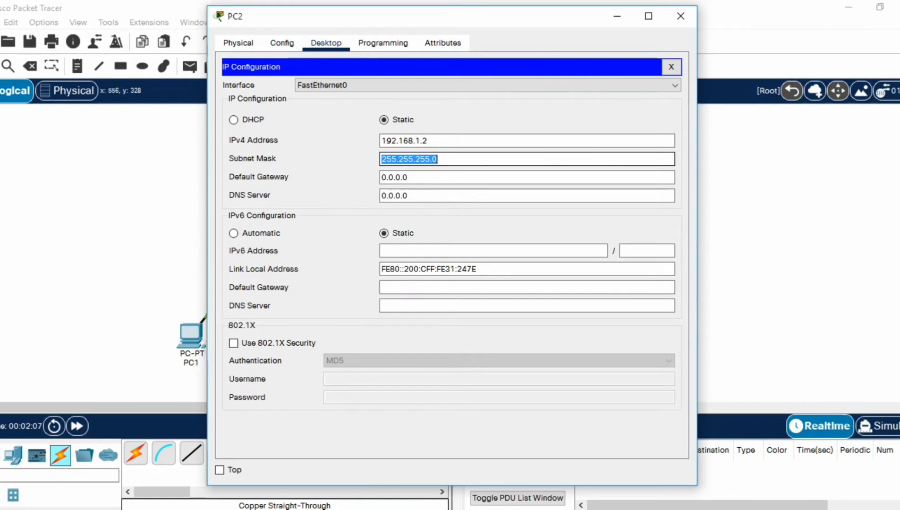
Close PC2's window, assign PC3 the static IPv4 address 192.168.1.3 with subnet mask 255.255.255.0, and close its configuration window
left_click(680, 16)
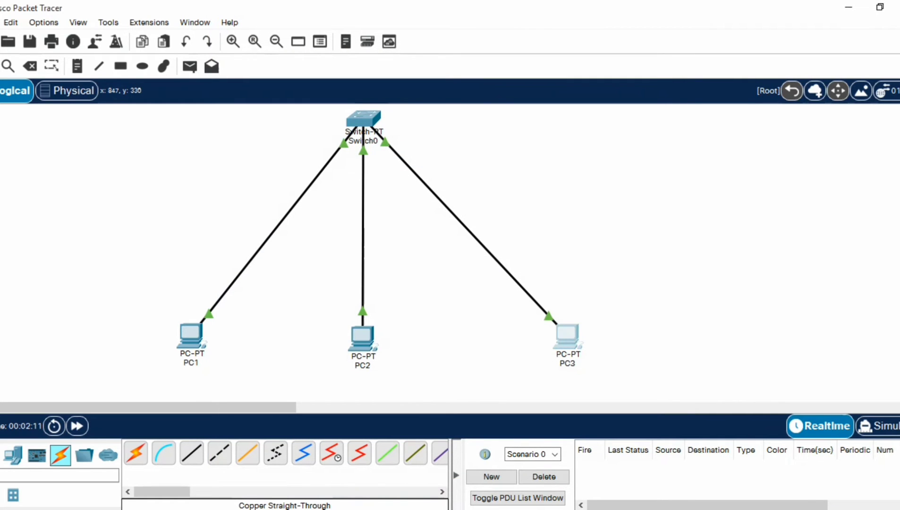
left_click(567, 337)
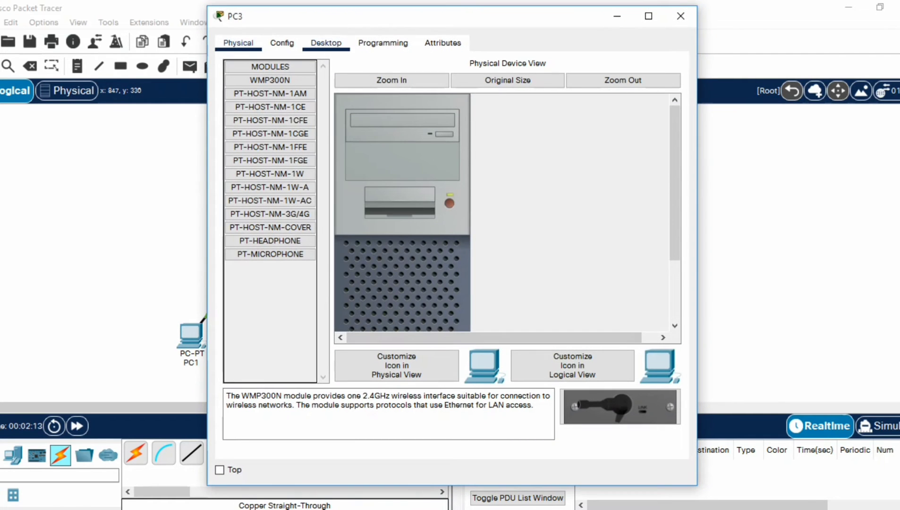
left_click(326, 43)
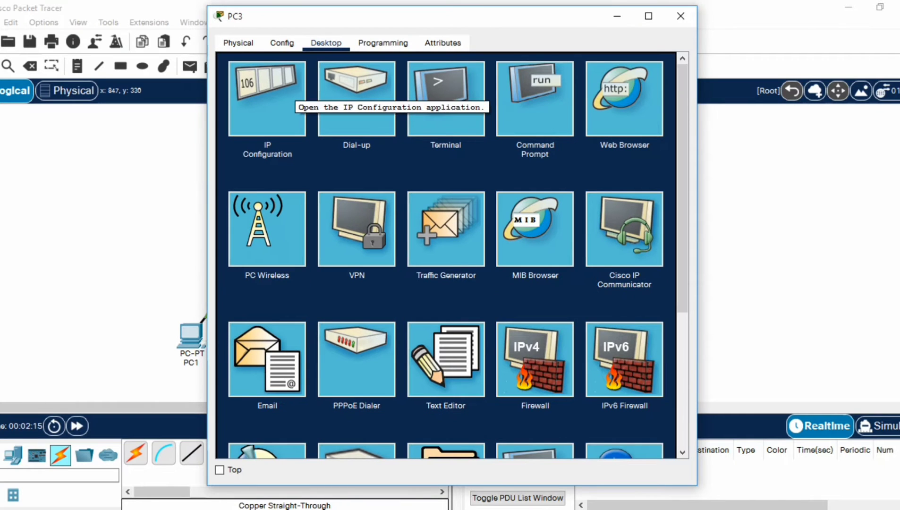
left_click(289, 94)
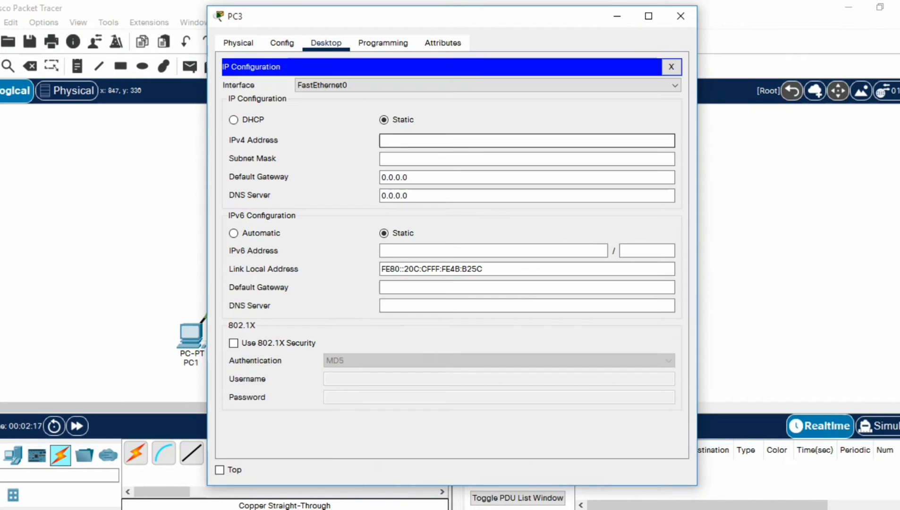
type("192.168.1.3")
key("Tab")
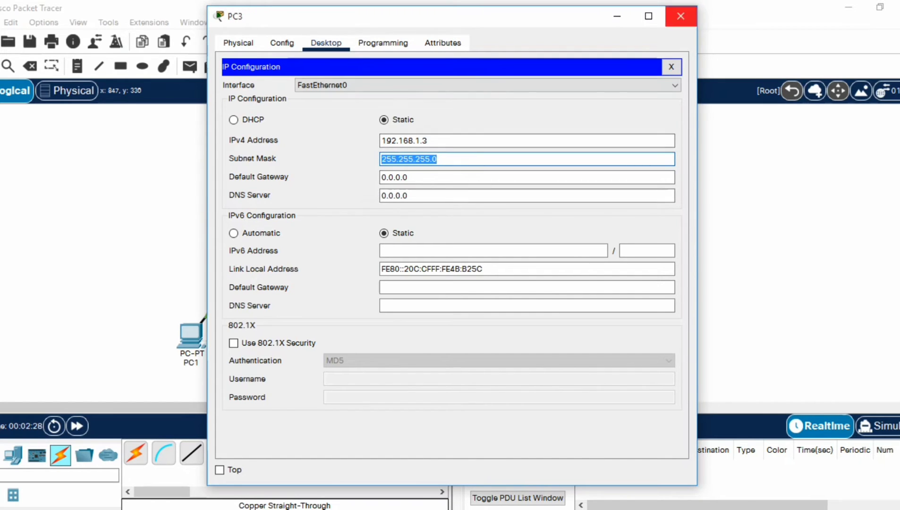
left_click(680, 16)
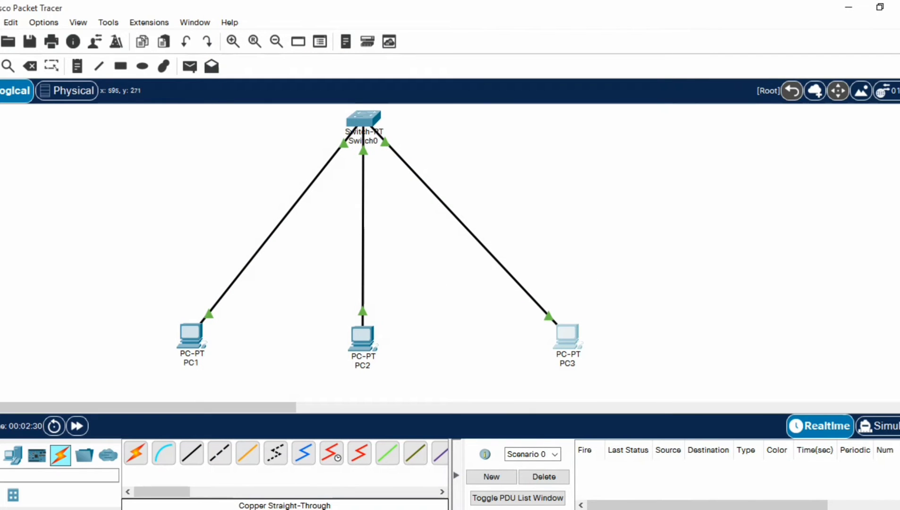
List PC1's ARP table with arp -a in its command prompt, and close the PC1 window
left_click(190, 336)
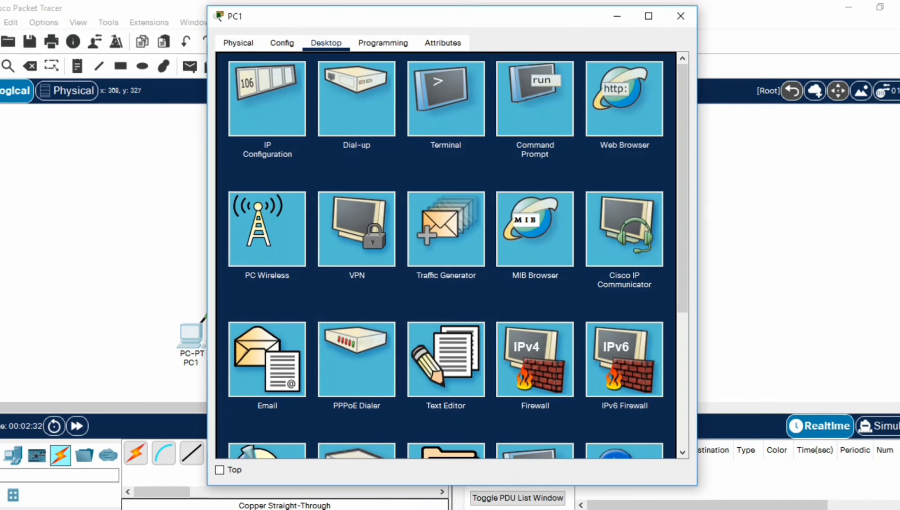
left_click(535, 99)
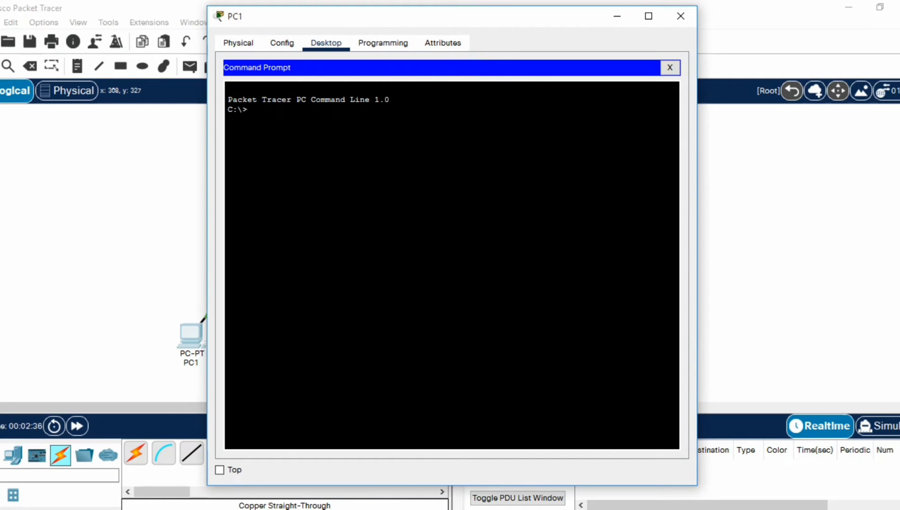
type("arp -a")
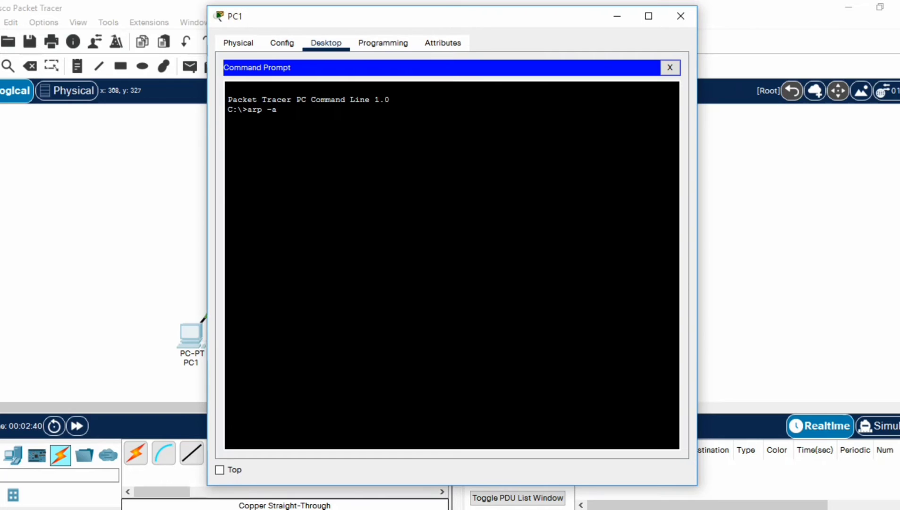
key("Return")
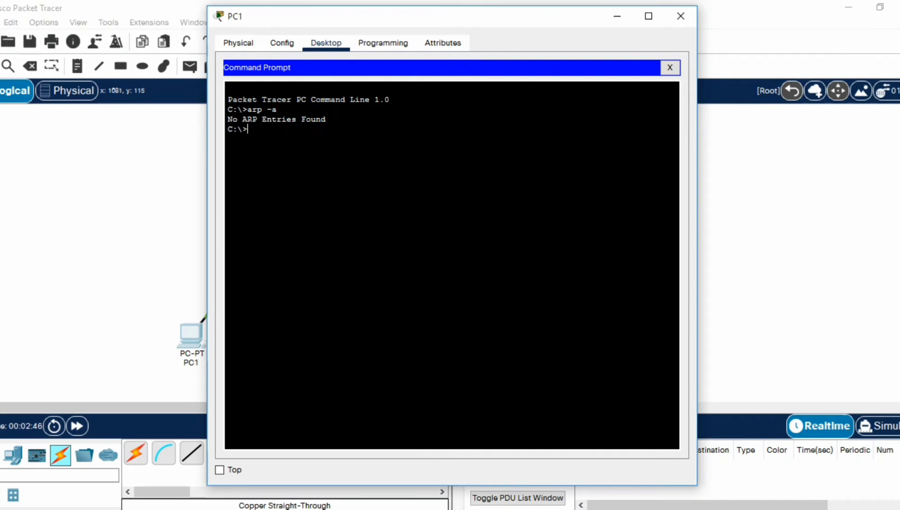
left_click(681, 16)
List PC2's ARP table with arp -a in its command prompt, and close the PC2 window
left_click(363, 338)
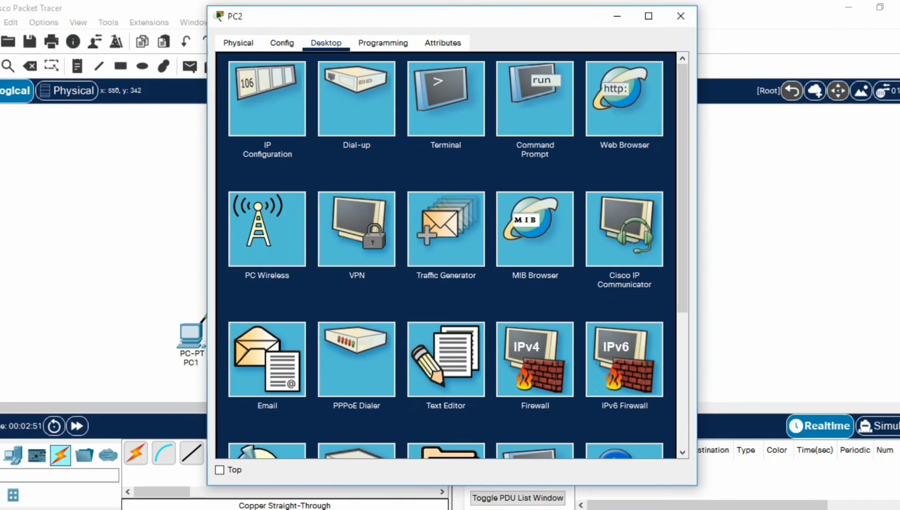
left_click(536, 98)
type("arp -a")
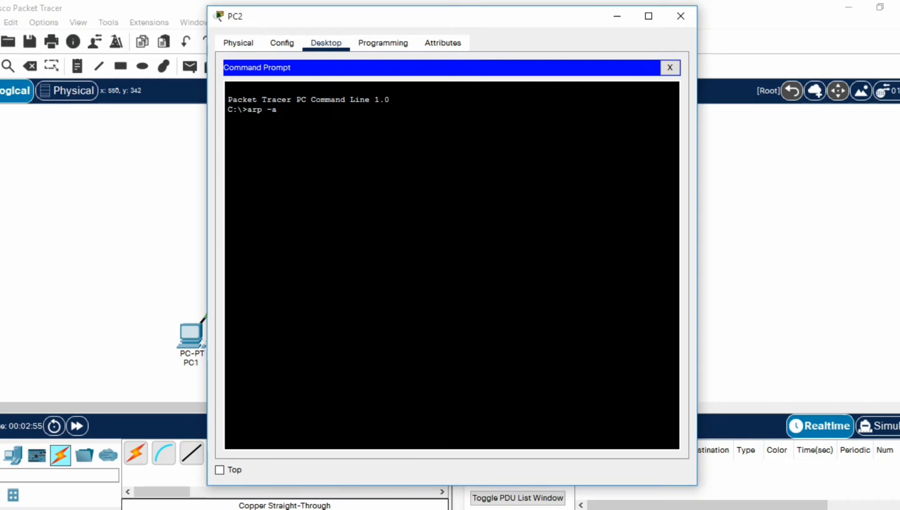
key("Return")
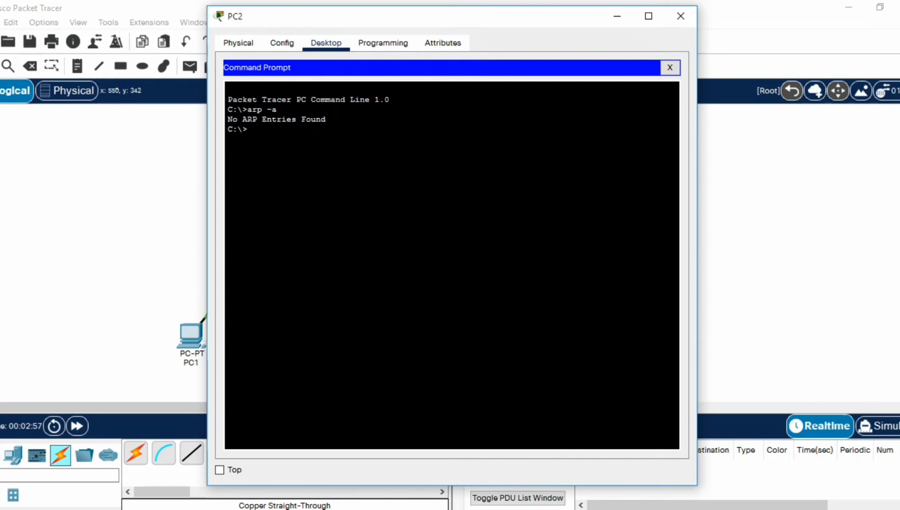
left_click(681, 16)
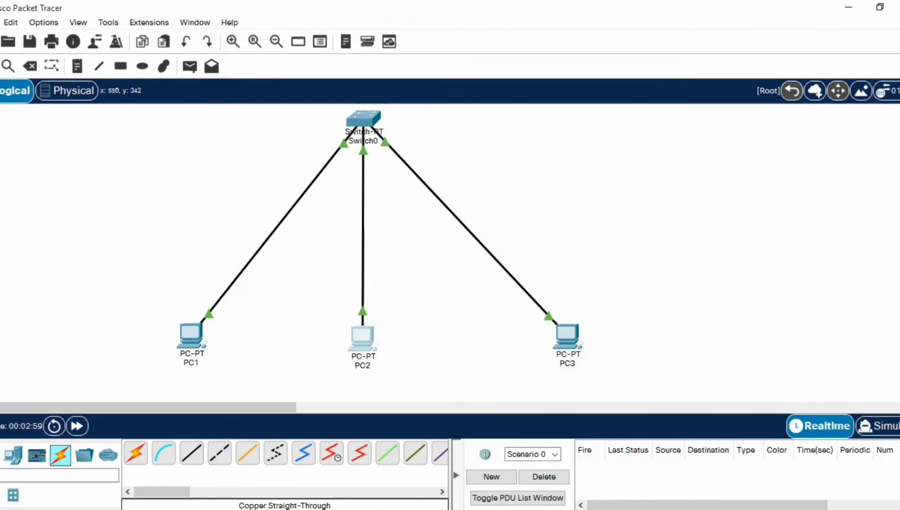
List PC3's ARP table with arp -a in its command prompt, and close the PC3 window
left_click(568, 336)
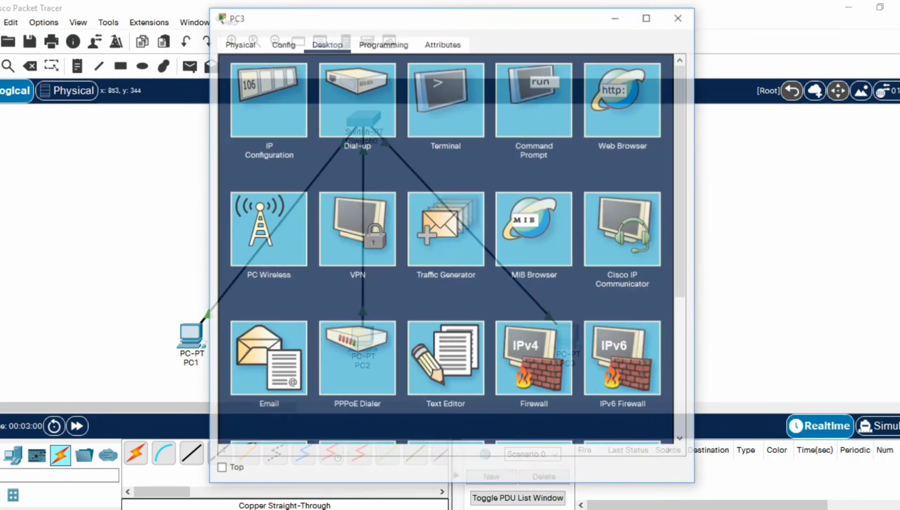
left_click(535, 98)
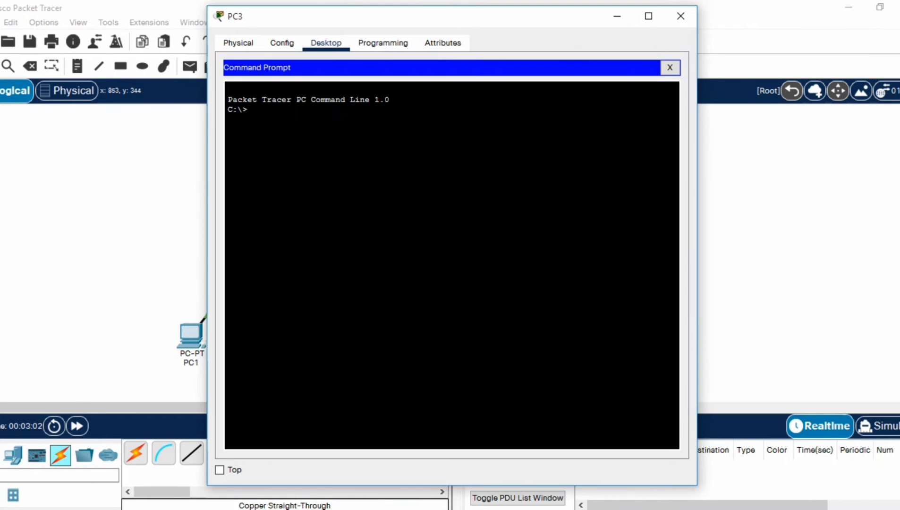
type("arp -a")
key("Return")
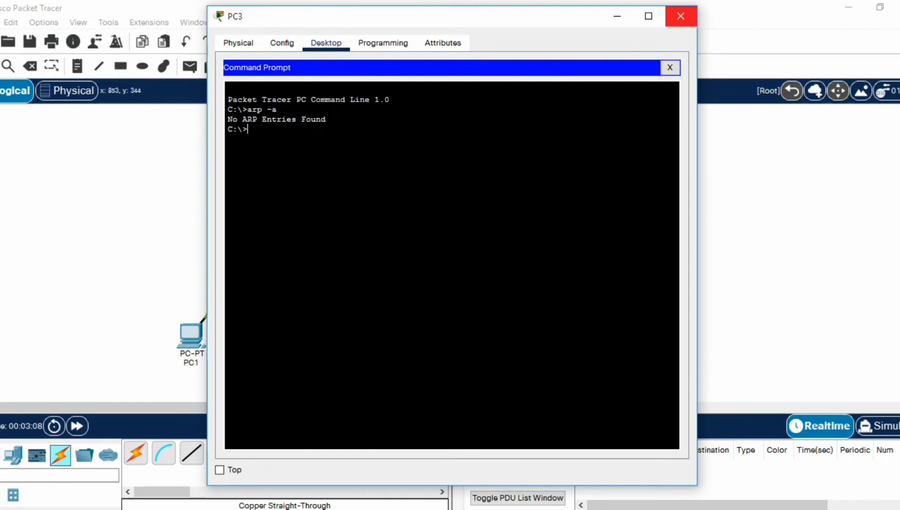
left_click(681, 16)
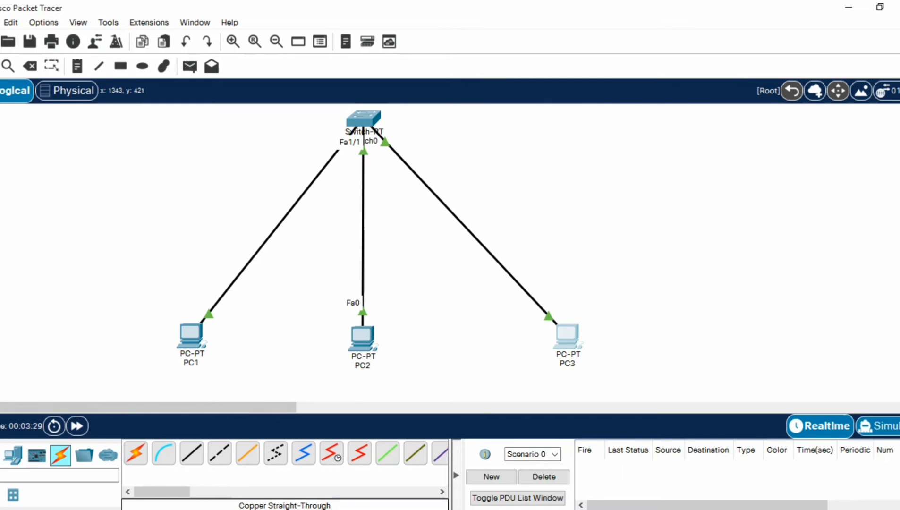
Switch to Simulation mode and restrict the event list filters to ARP only
left_click(879, 427)
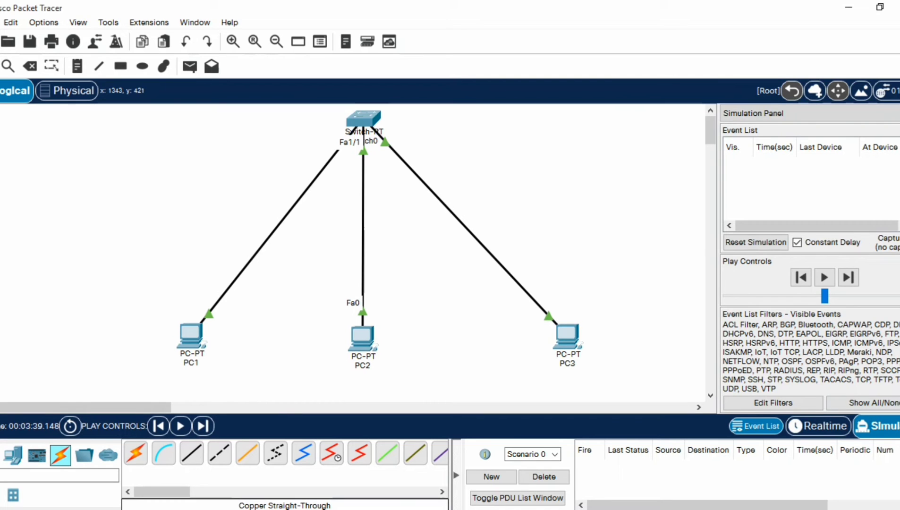
left_click(873, 402)
left_click(773, 403)
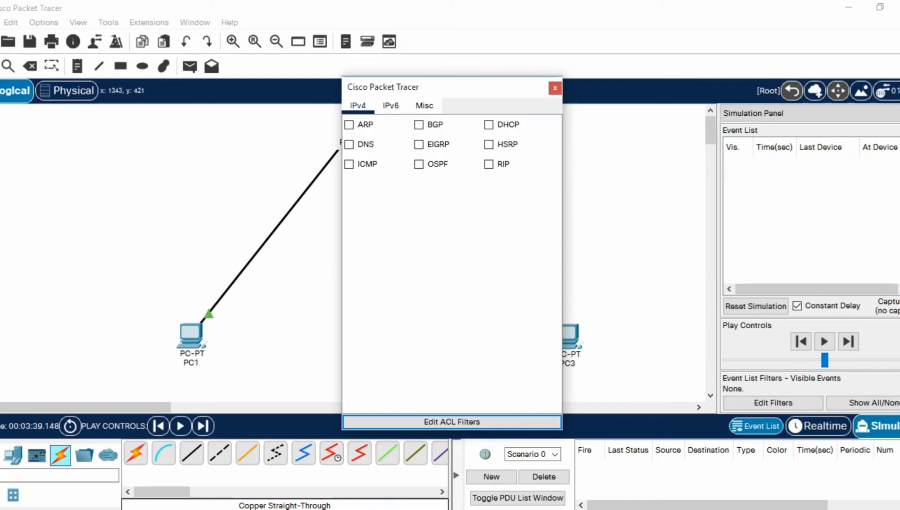
left_click(555, 88)
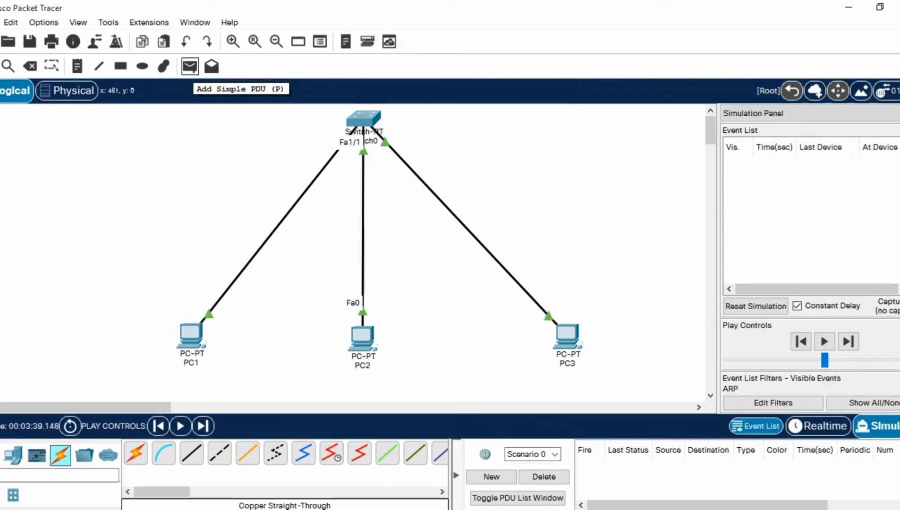
Add a simple PDU with PC1 as the source and PC2 as the destination
left_click(190, 66)
left_click(190, 337)
left_click(363, 339)
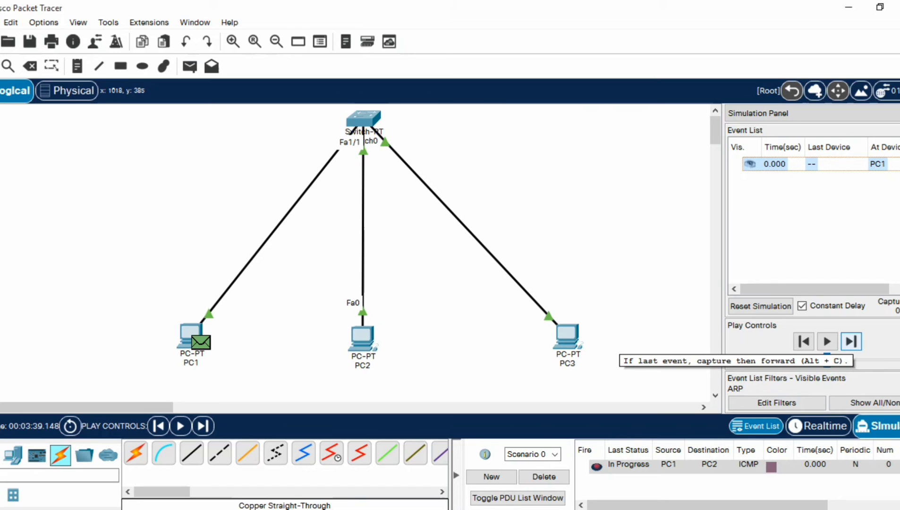
Step the simulation forward event by event to follow the ARP request from PC1 and the reply from PC2 back to PC1
left_click(851, 341)
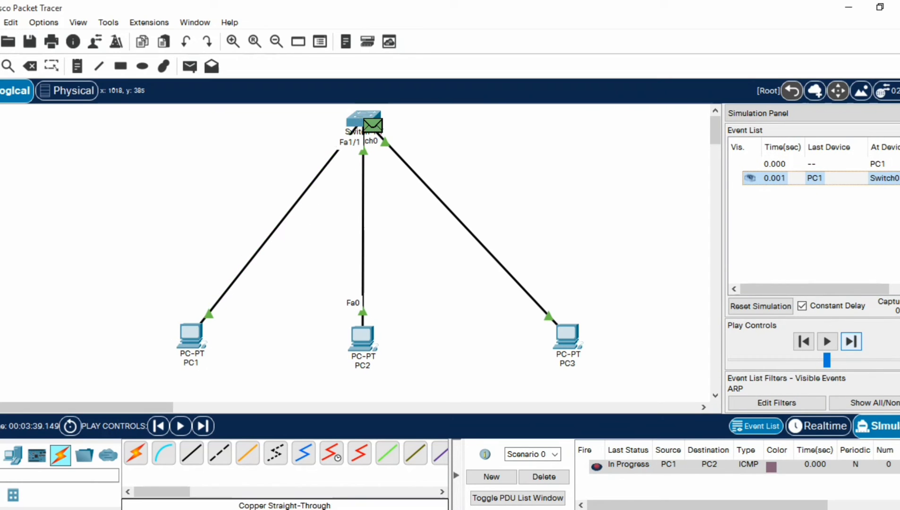
left_click(851, 341)
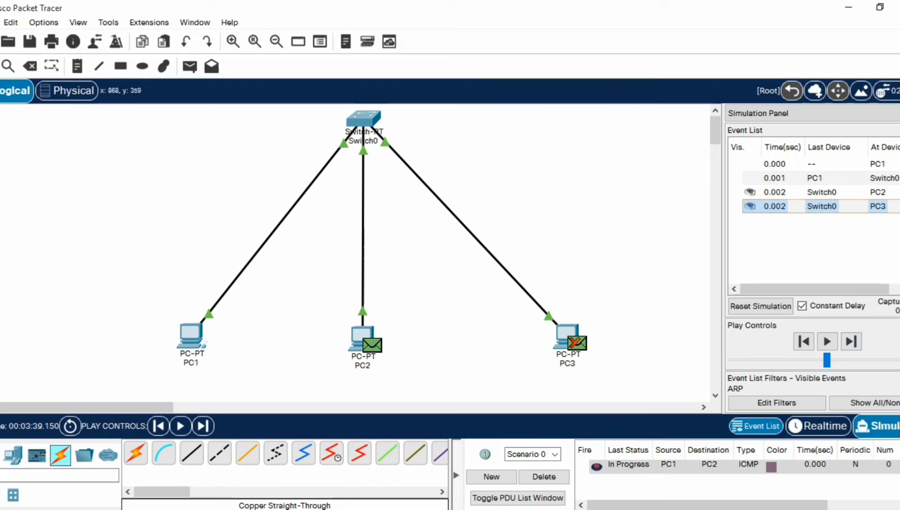
mouse_move(575, 339)
left_click(852, 341)
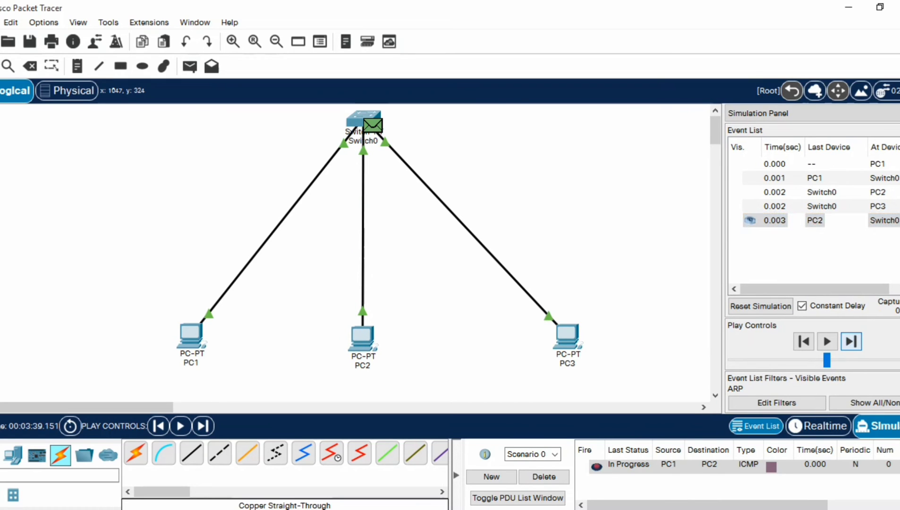
left_click(852, 341)
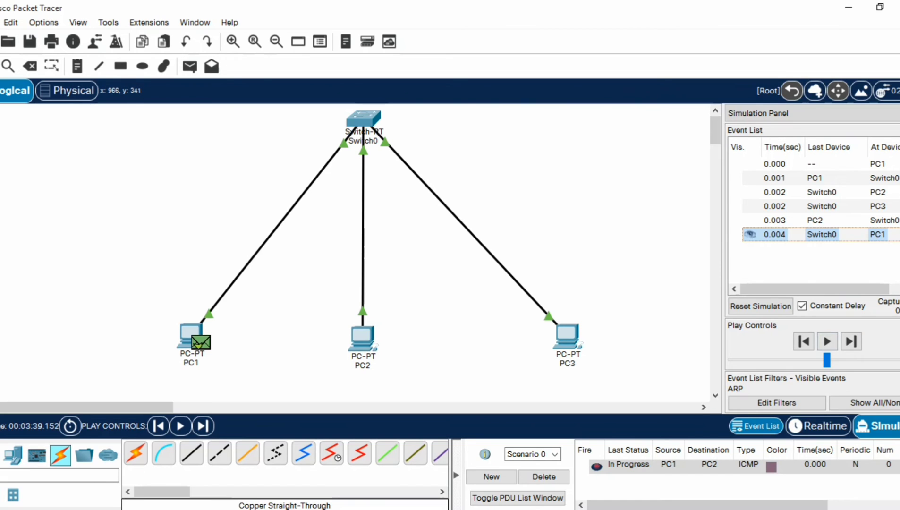
Return to Realtime mode and recheck PC1's ARP table with arp -a in its command prompt, closing the PC1 window
left_click(819, 426)
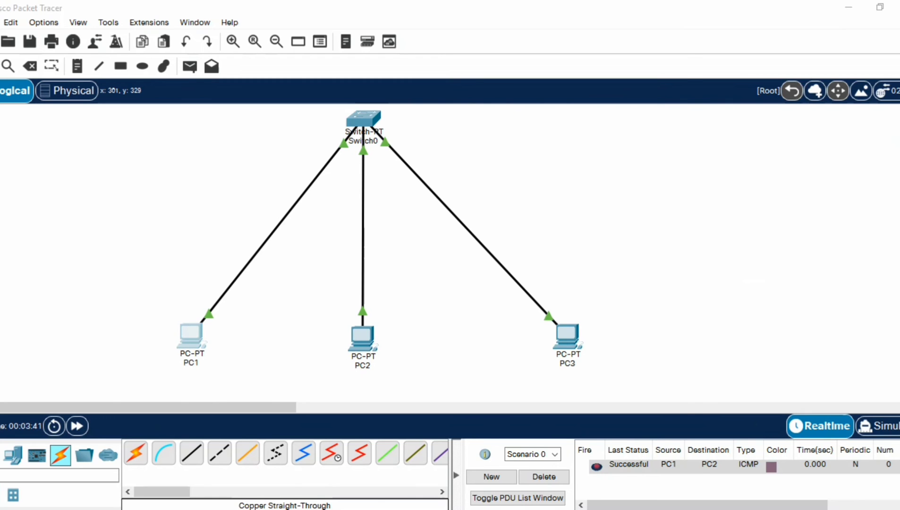
left_click(191, 337)
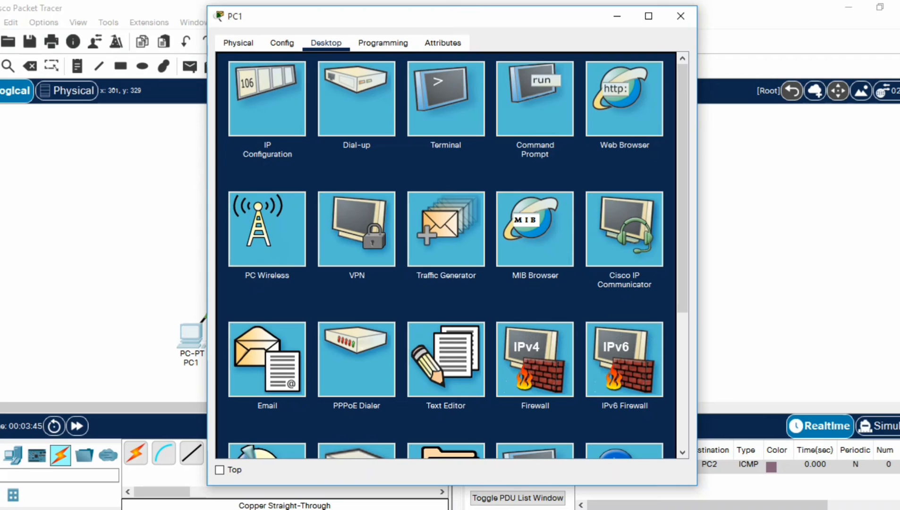
left_click(536, 102)
type("arp -a")
key("Return")
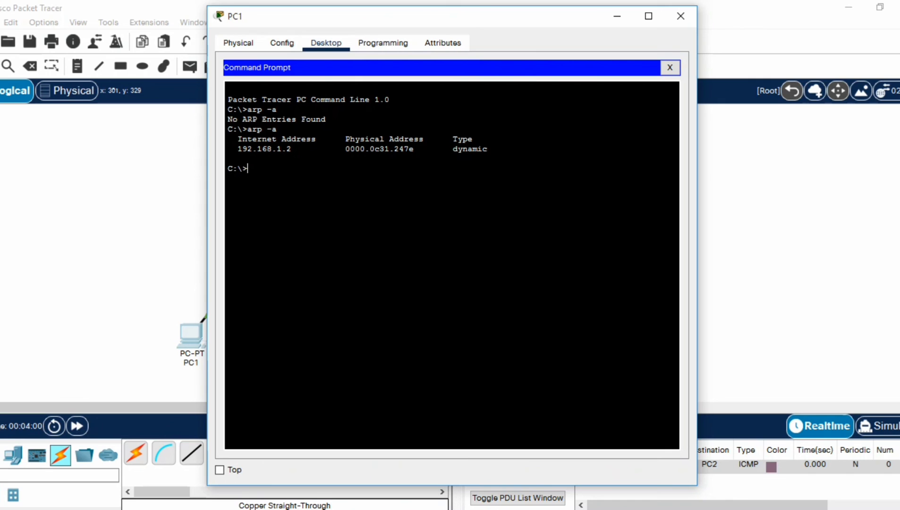
left_click(681, 16)
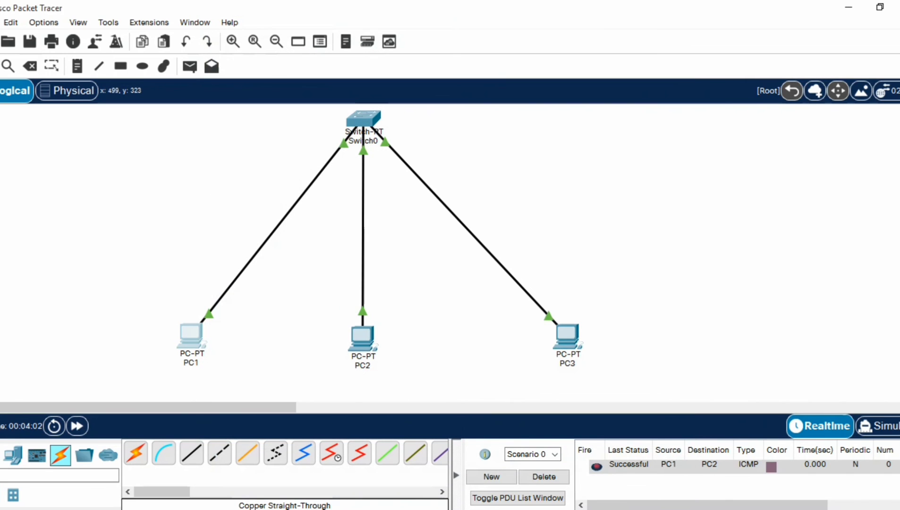
Recheck PC2's ARP table with arp -a, highlight the listed entry, and close the PC2 window
left_click(363, 337)
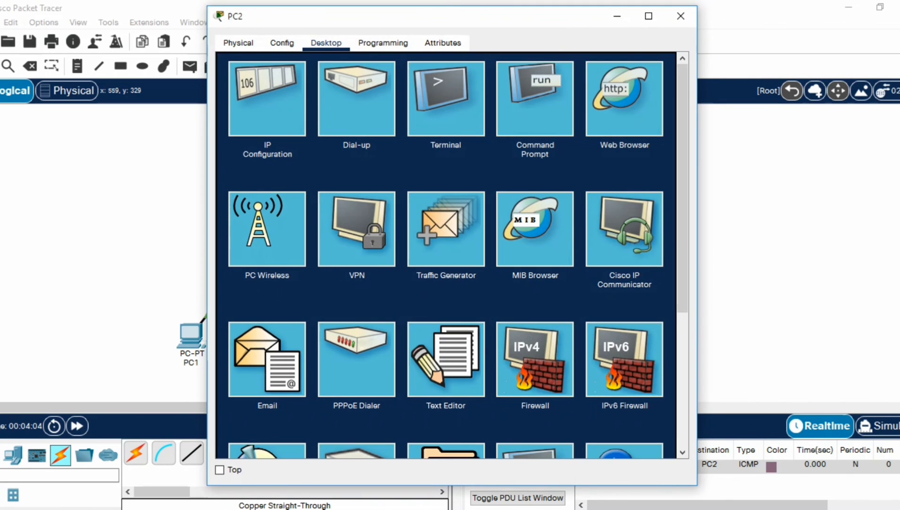
left_click(535, 99)
type("a")
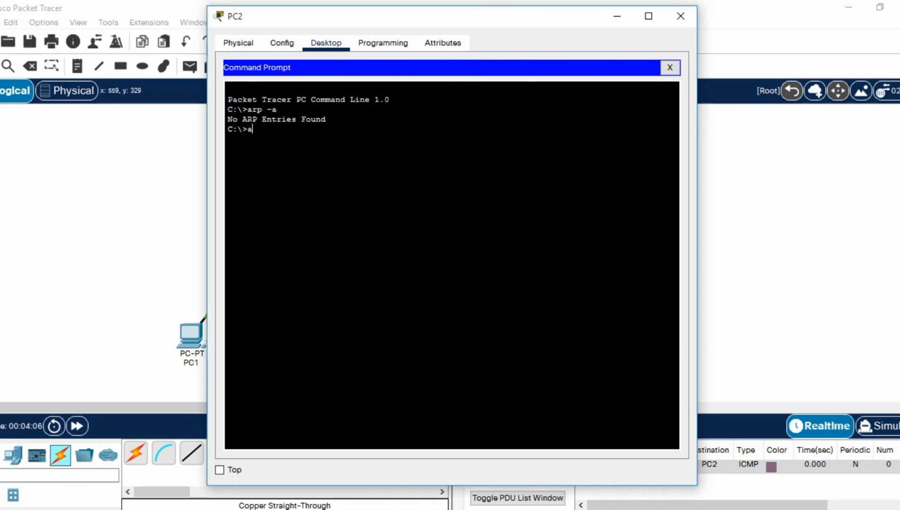
type("rp -a")
key("Return")
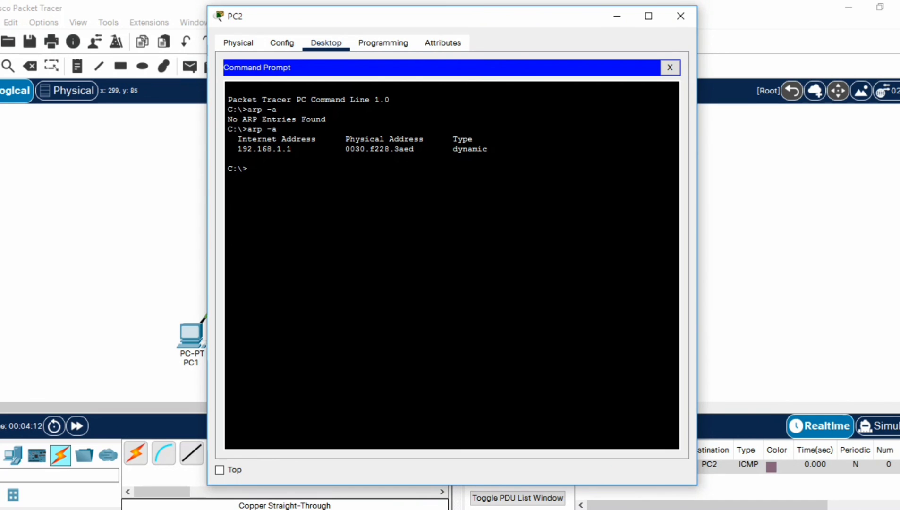
left_click_drag(488, 149, 229, 138)
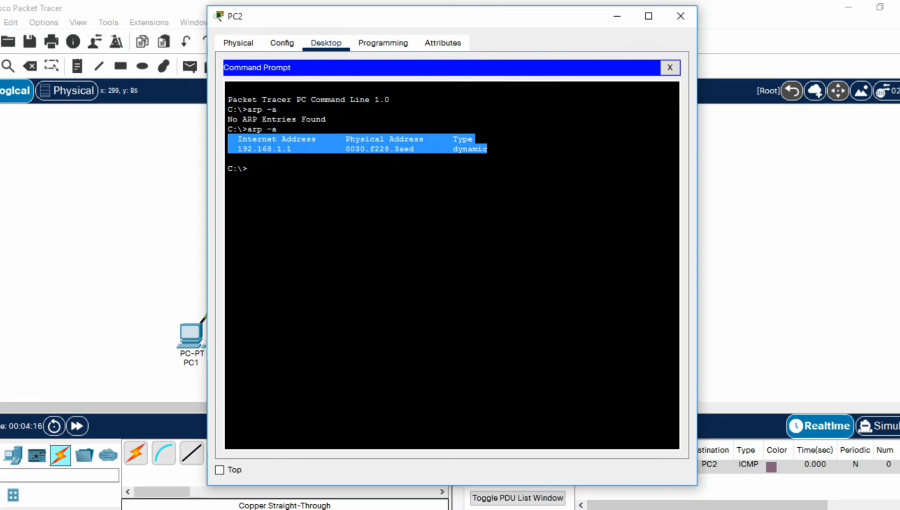
left_click(681, 16)
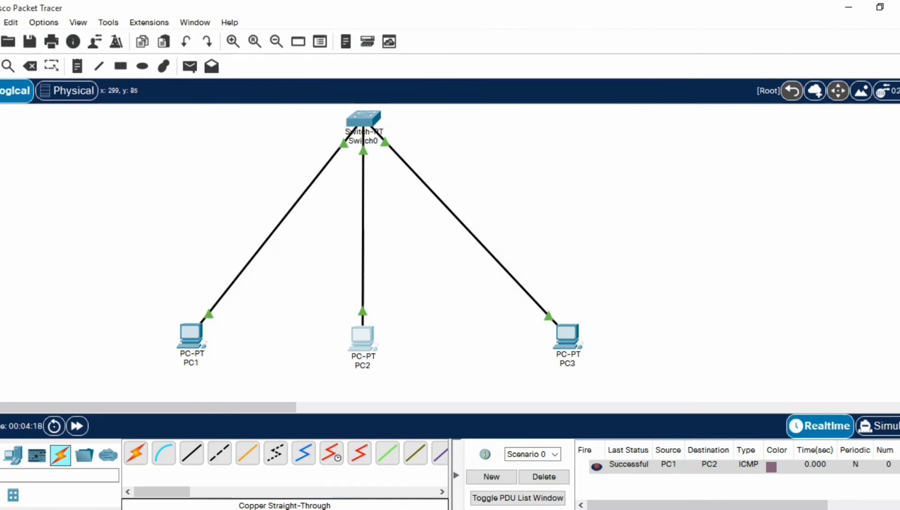
Recheck PC3's ARP table with arp -a in its command prompt and highlight the command's output
left_click(568, 337)
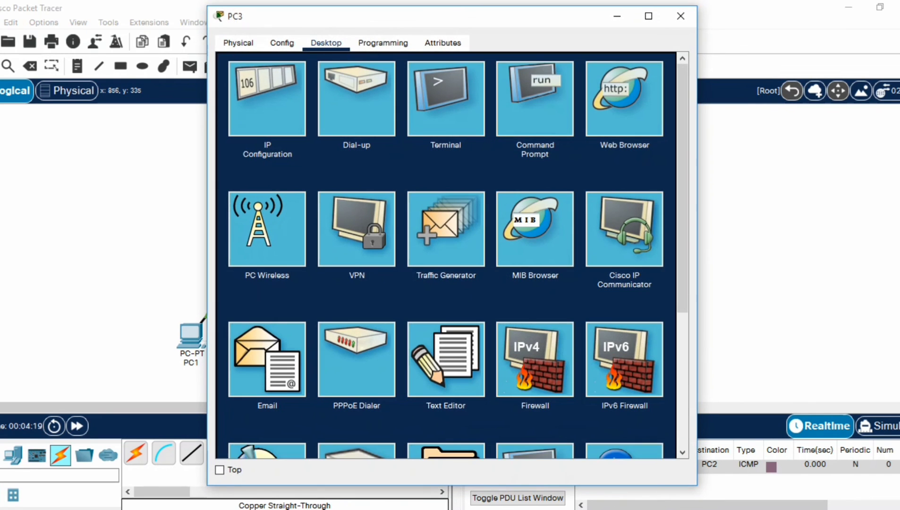
left_click(536, 98)
type("arp -a")
key("Return")
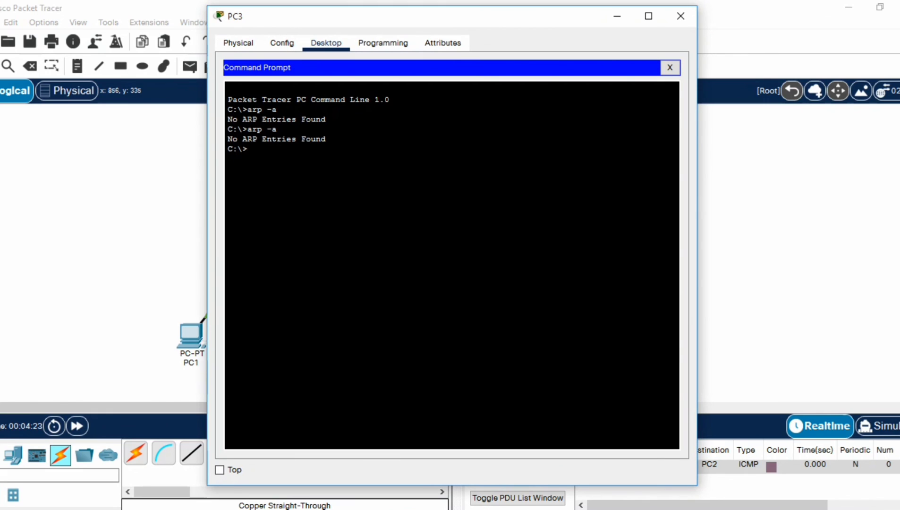
left_click_drag(326, 139, 228, 139)
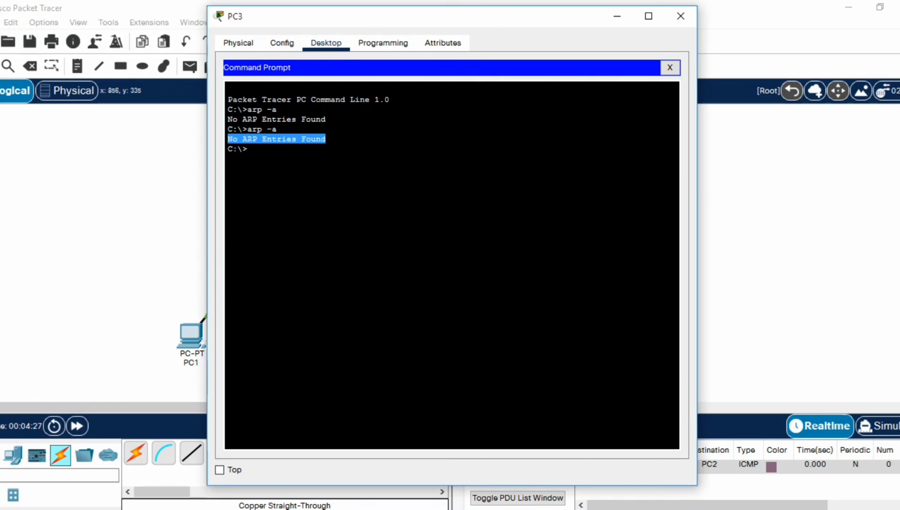